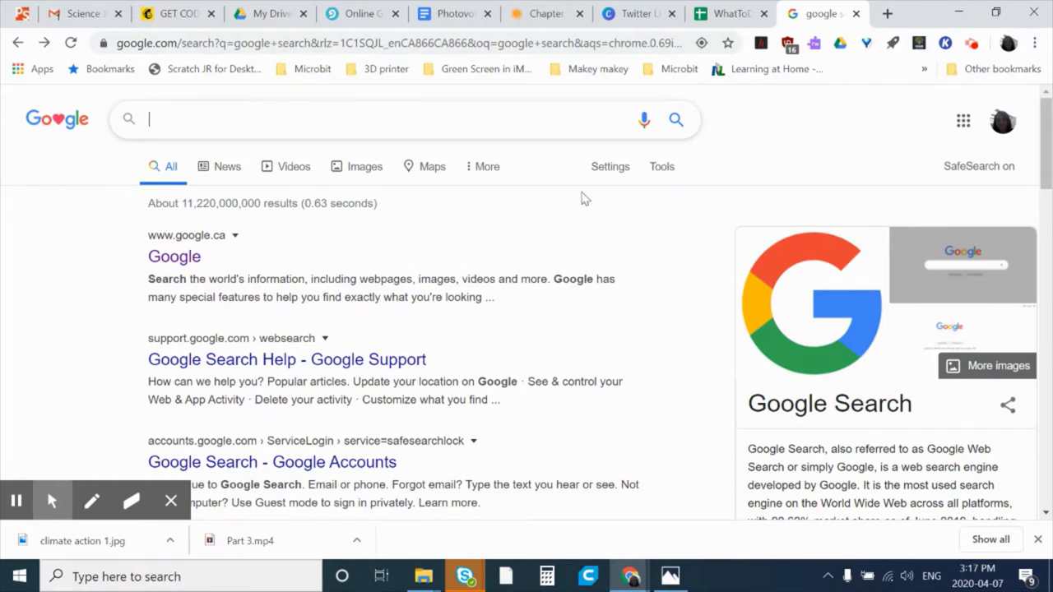
- Search Google for 'climate change' and show the image results
click(238, 120)
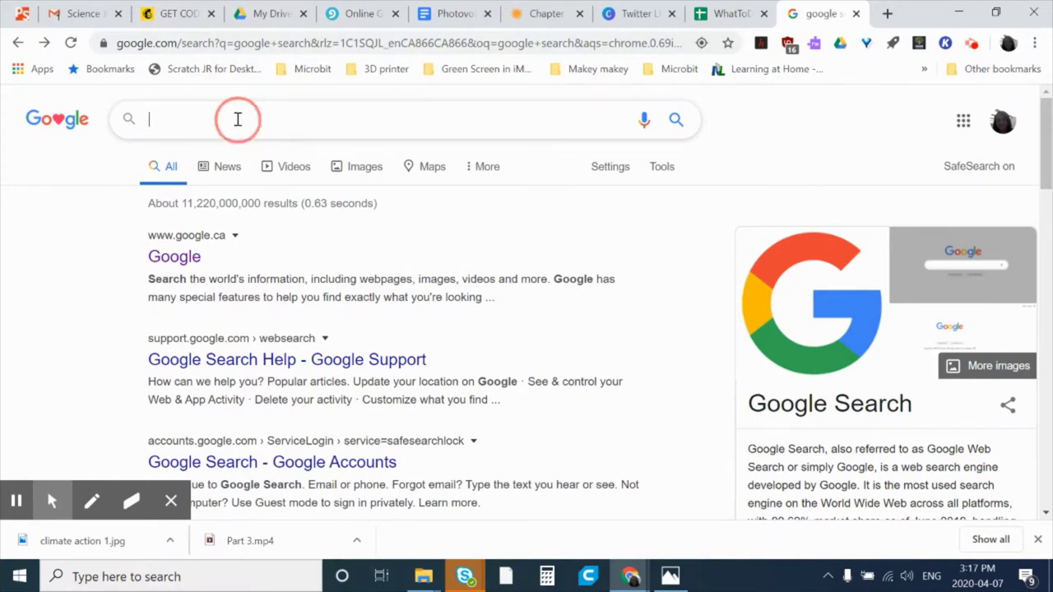
text(cl)
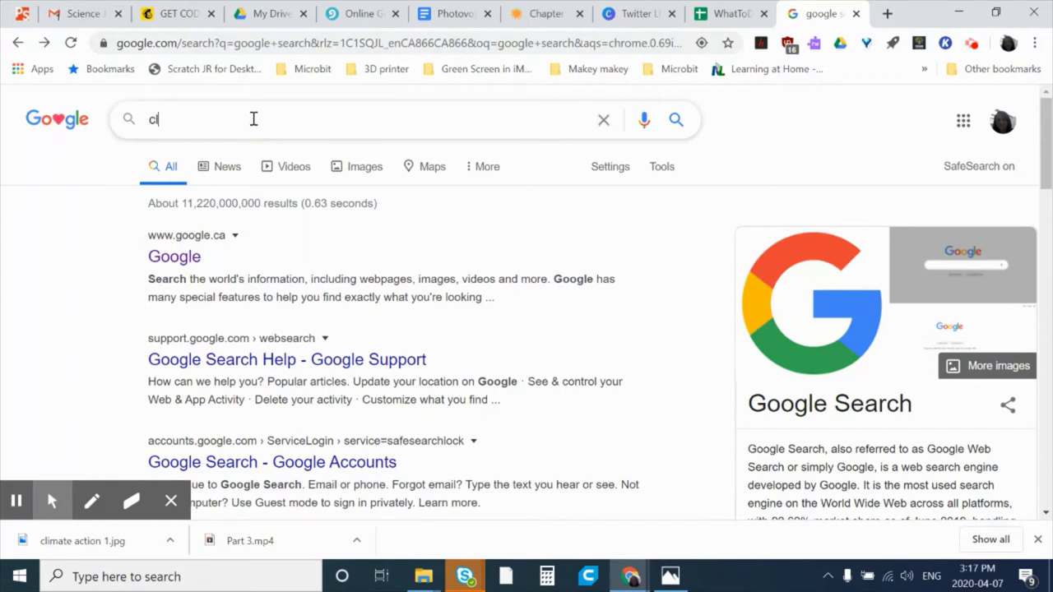
text(imate change)
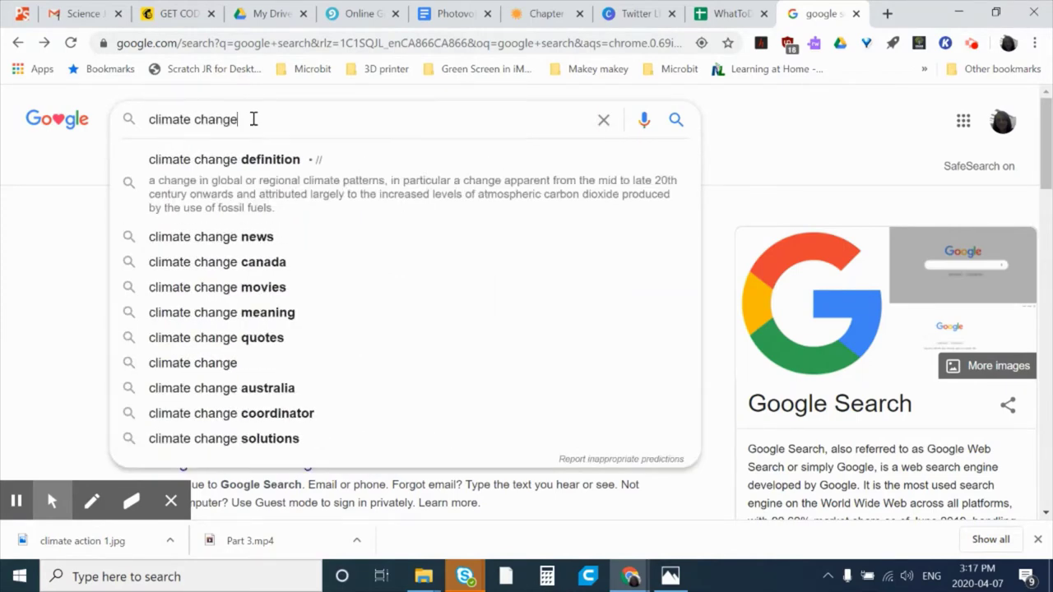
key(Return)
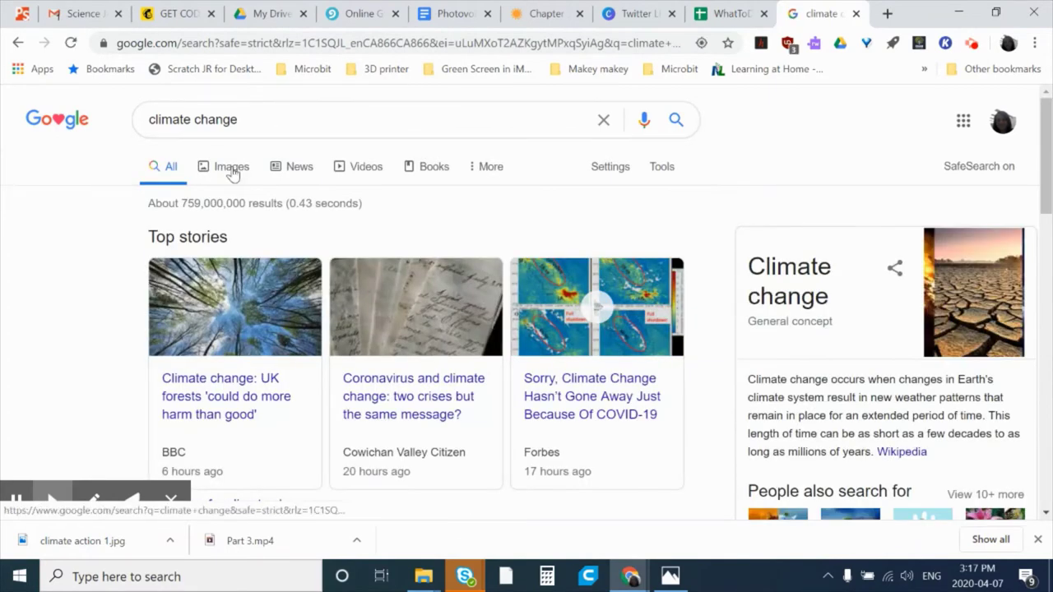
click(223, 173)
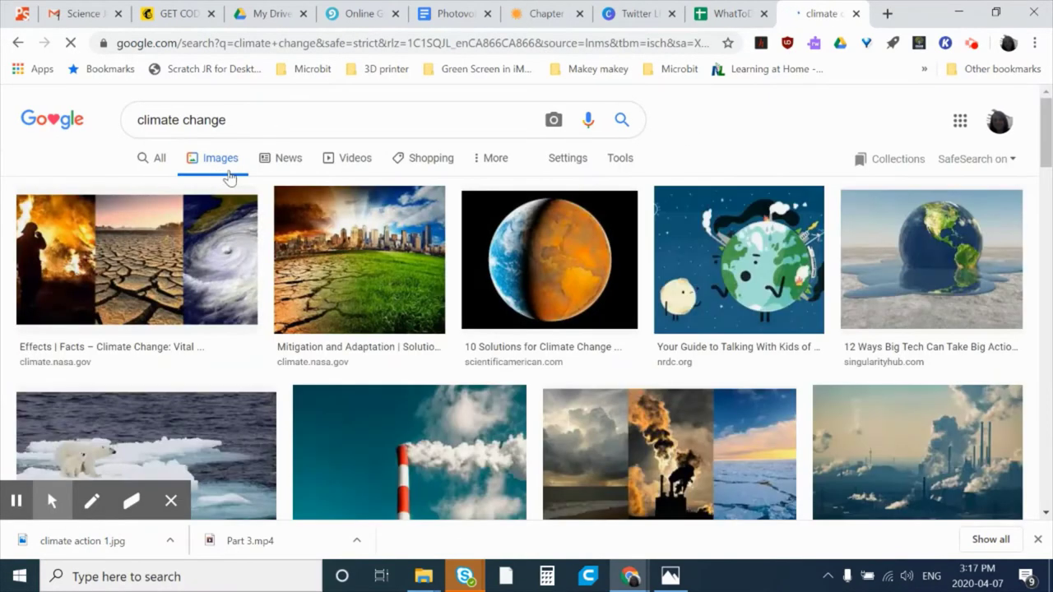
- Run an advanced image search with usage rights set to free to use, share or modify
click(567, 162)
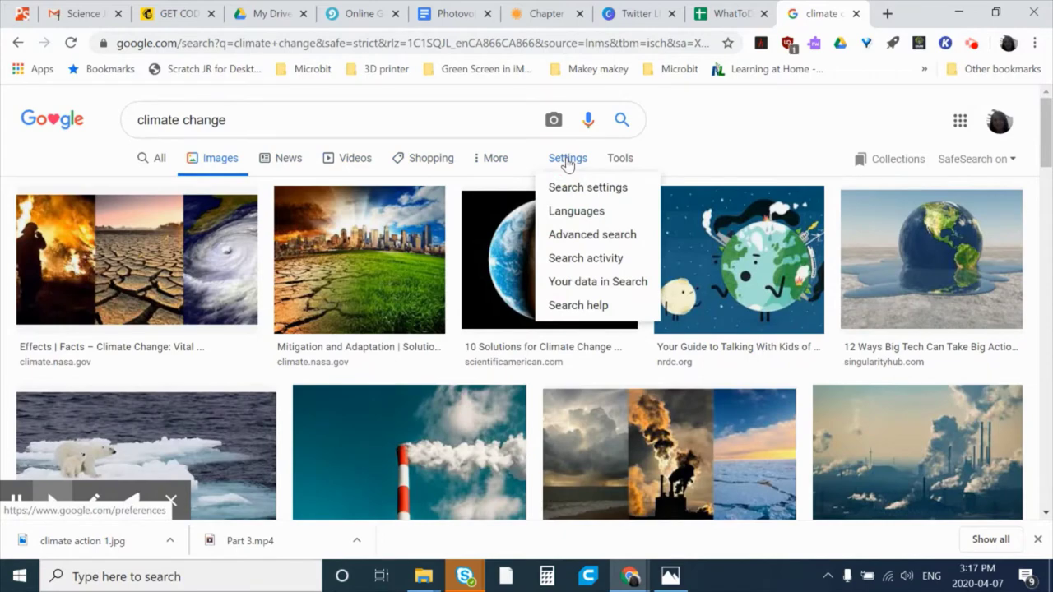
click(575, 236)
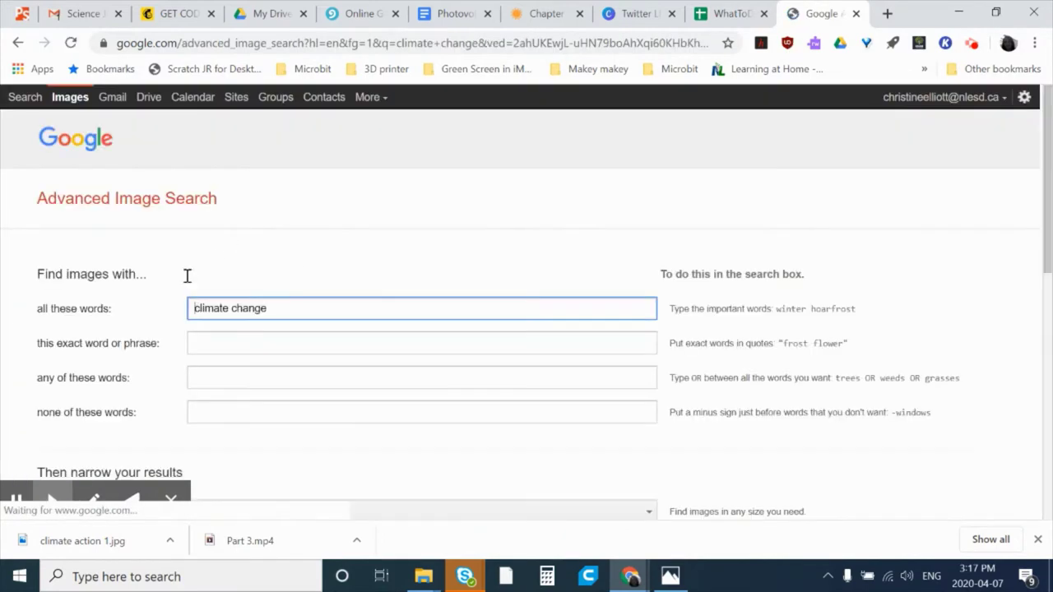
scroll(160, 303, down, 3)
scroll(161, 305, down, 4)
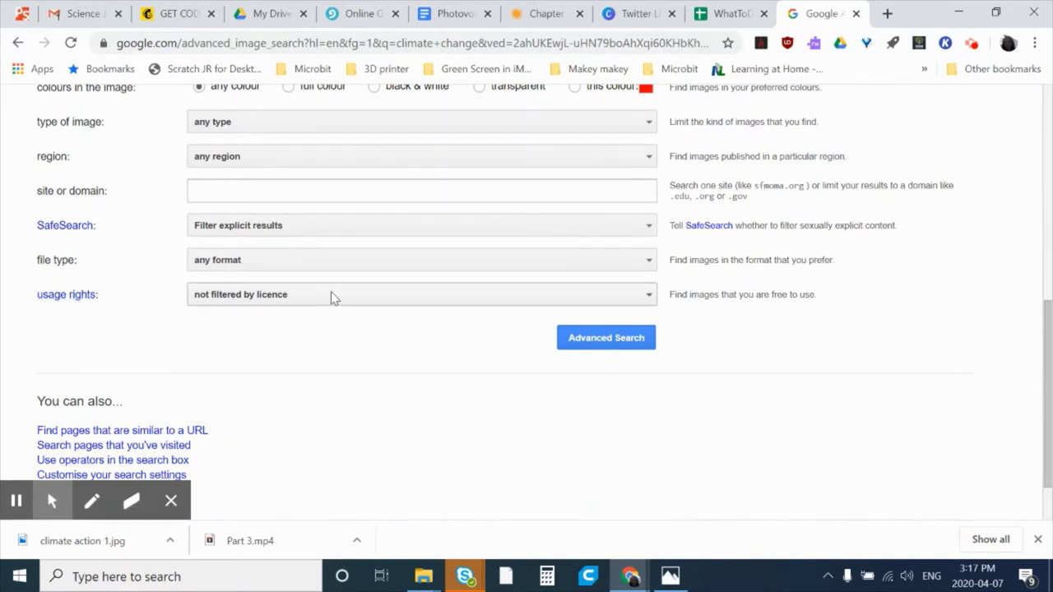
click(649, 297)
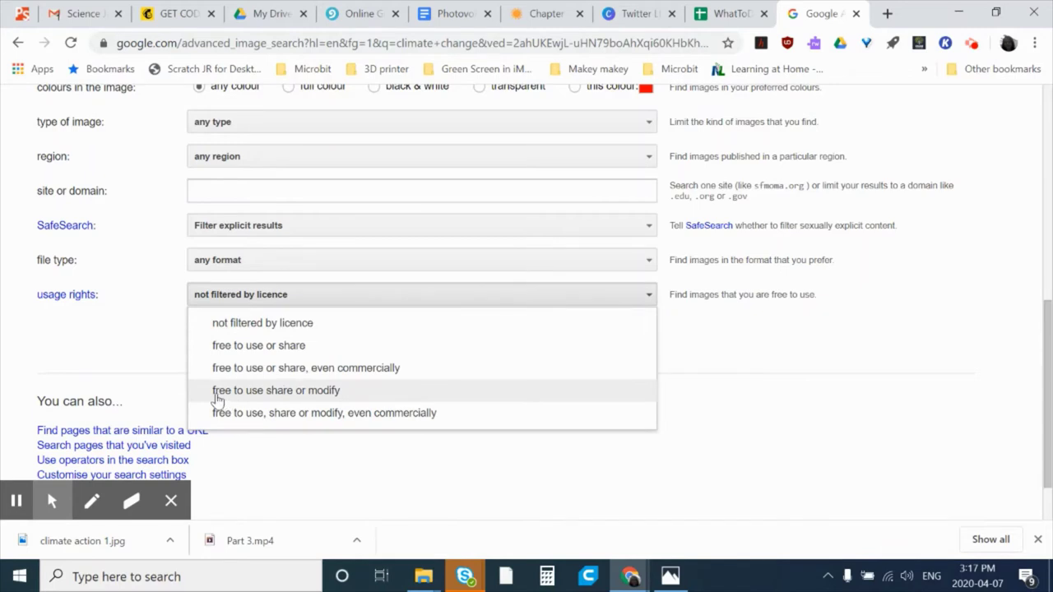
click(320, 392)
click(608, 340)
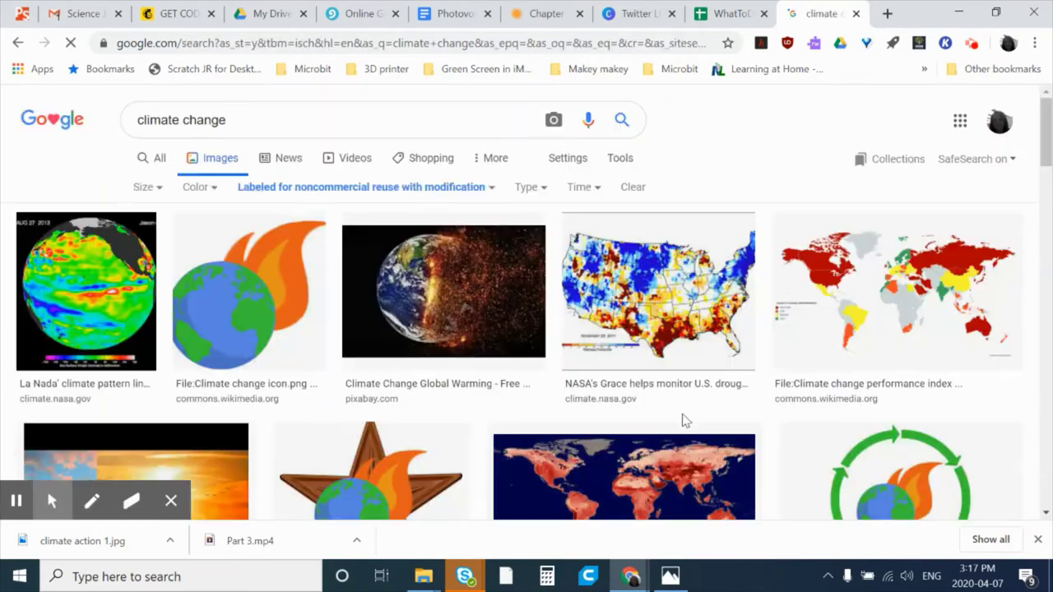
- Open the SOS ice floe image's Pixabay page from the filtered image results
scroll(634, 341, down, 5)
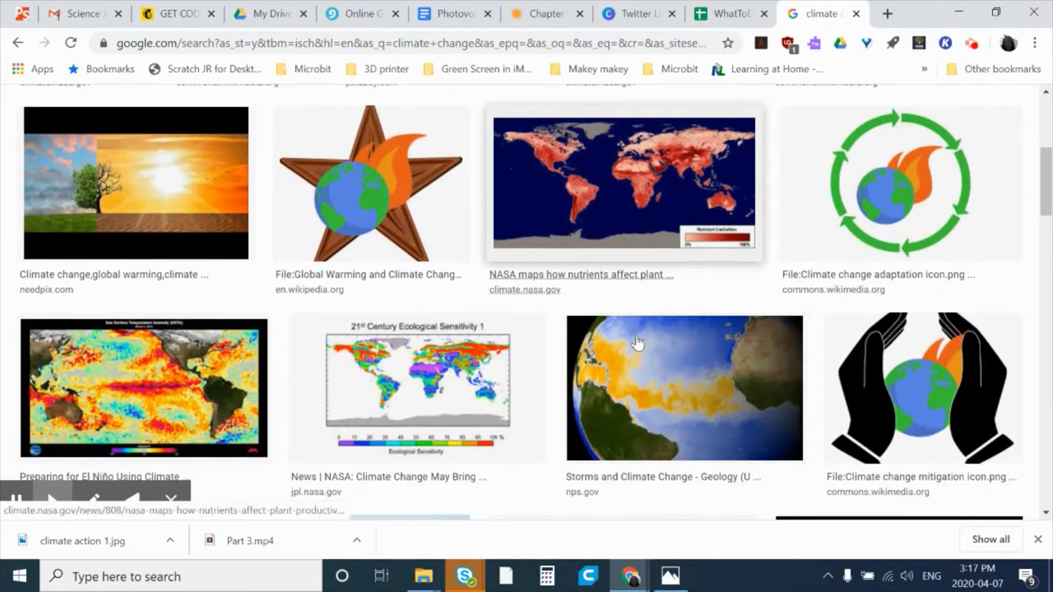
scroll(632, 336, down, 2)
scroll(631, 330, down, 1)
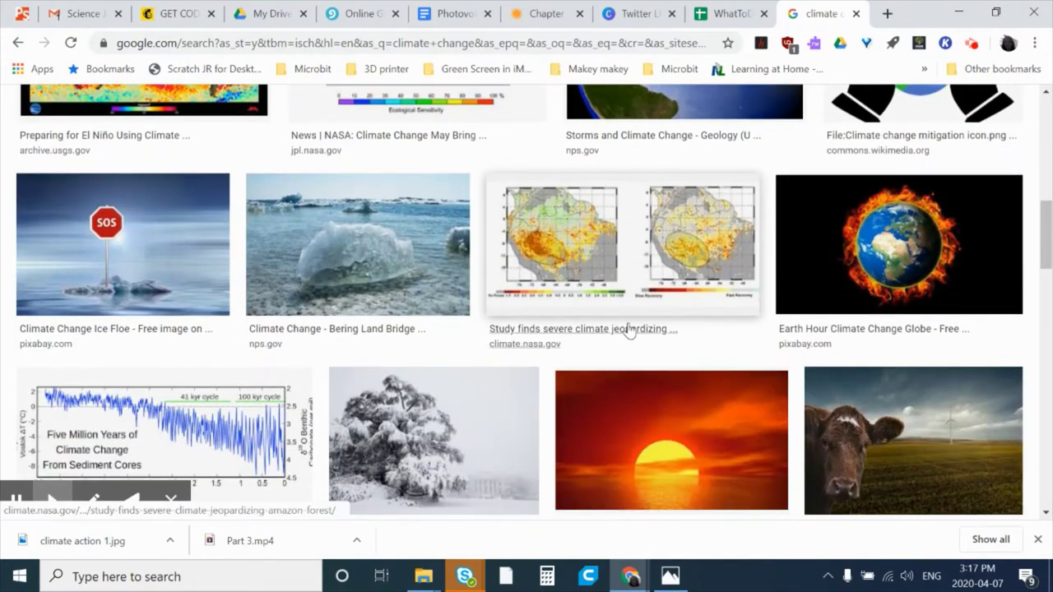
click(107, 227)
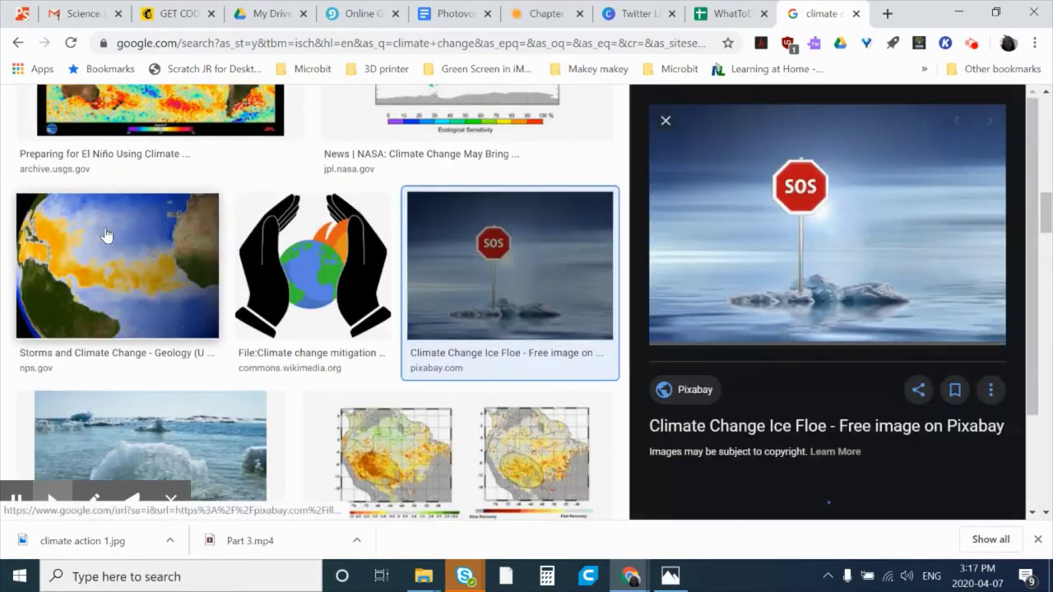
click(815, 212)
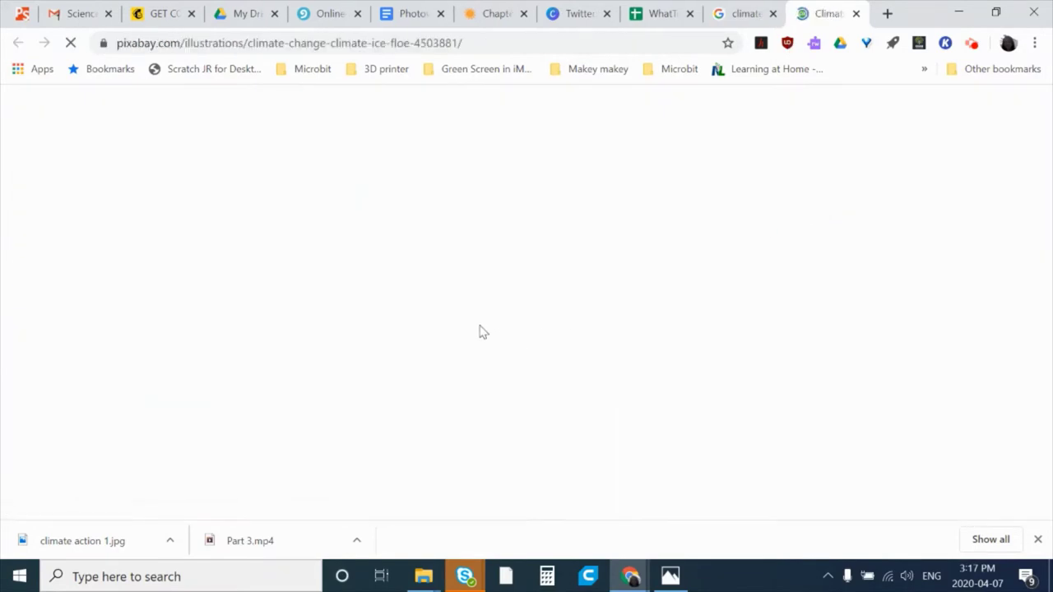
- Save the SOS ice floe image as 'climate 1', then go to the FotoJet website
scroll(502, 337, down, 1)
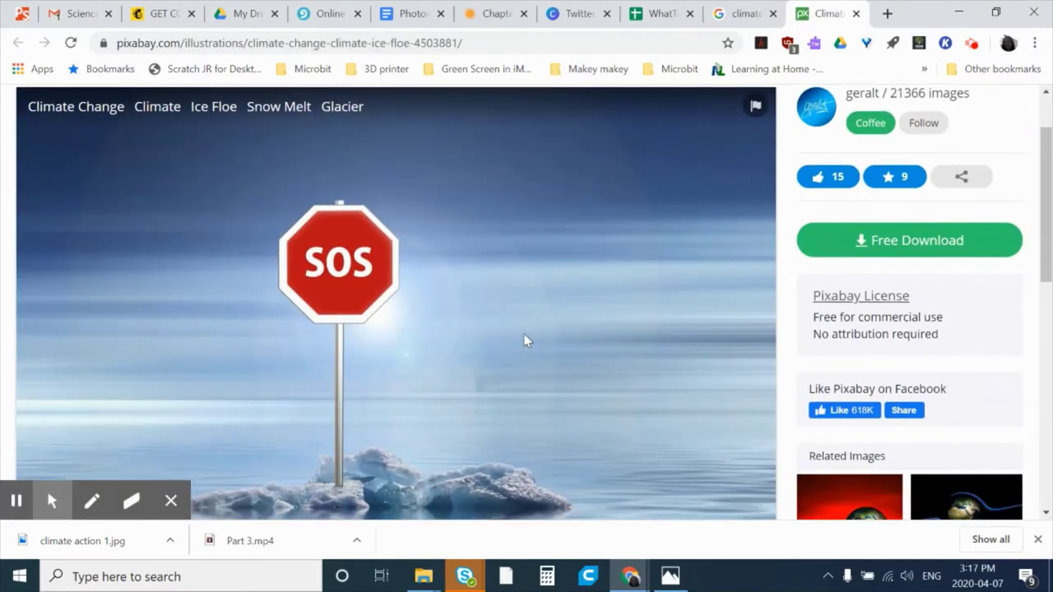
right_click(458, 261)
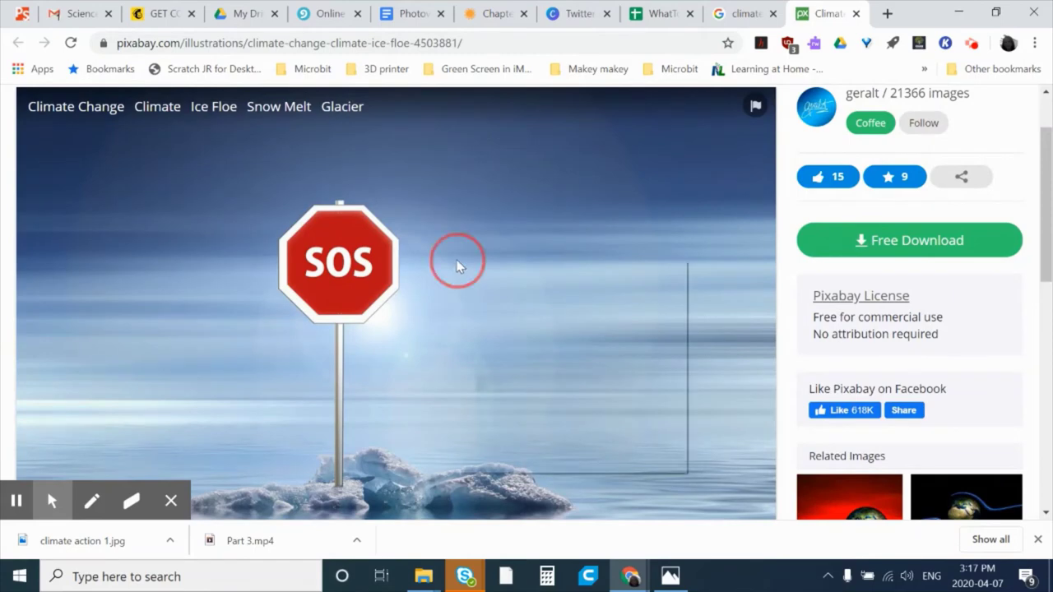
click(514, 292)
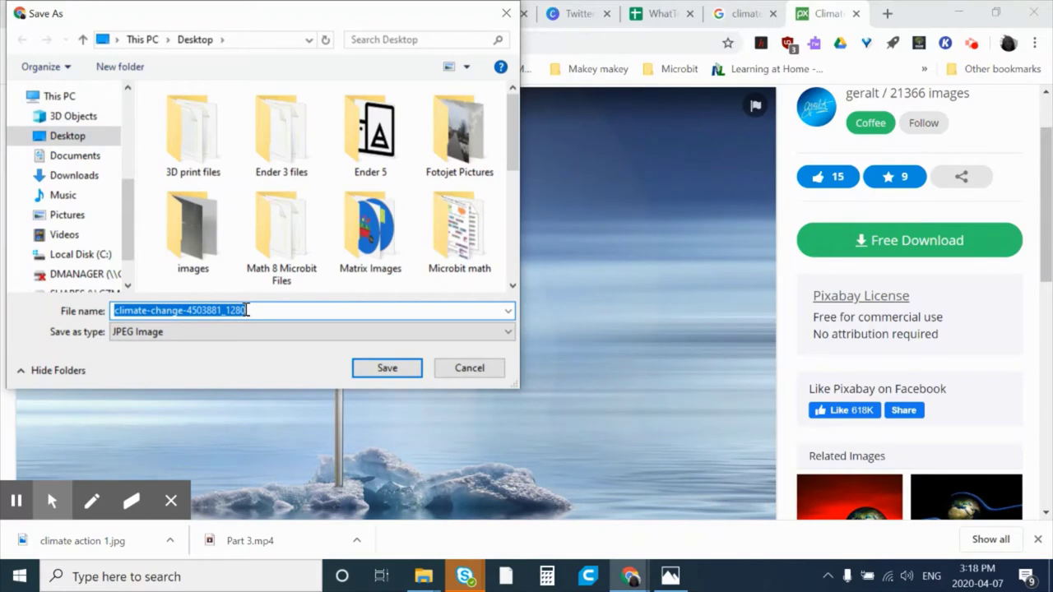
text(climate 1)
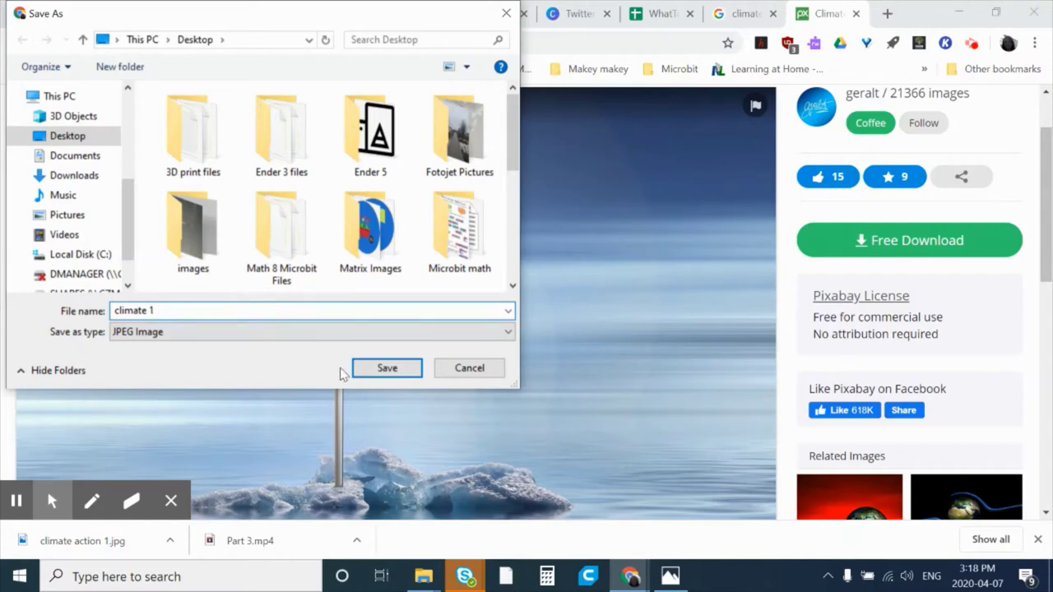
click(387, 368)
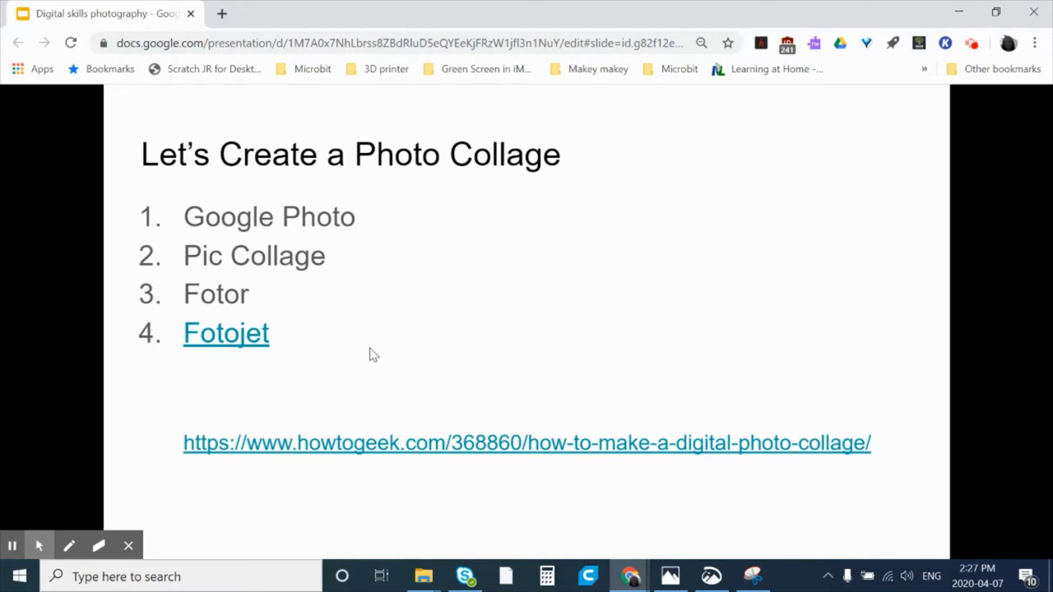
click(230, 340)
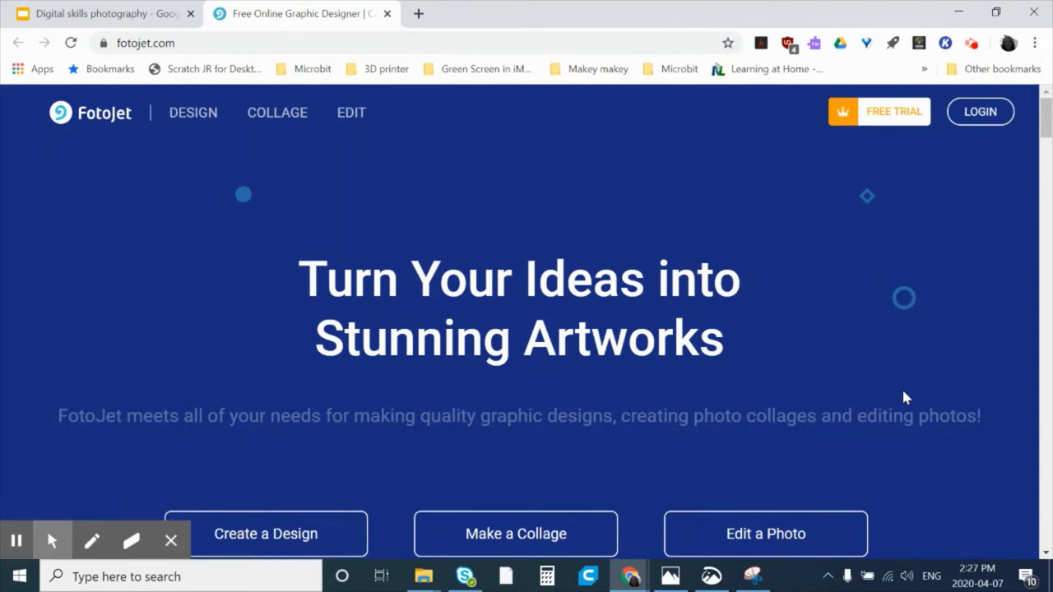
- Log in to FotoJet with the saved account e-mail and the account password
click(985, 120)
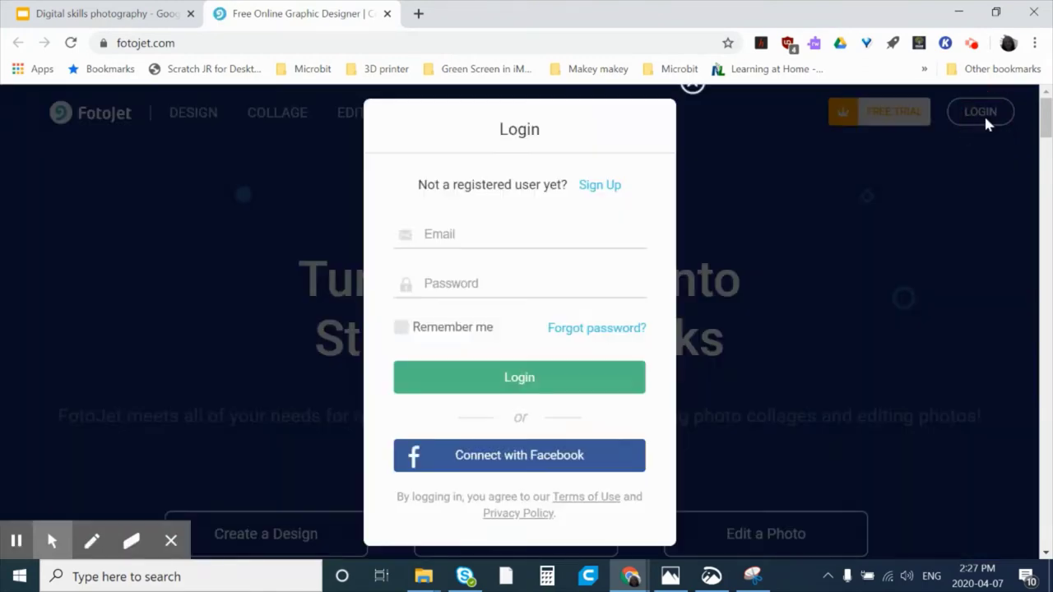
click(604, 187)
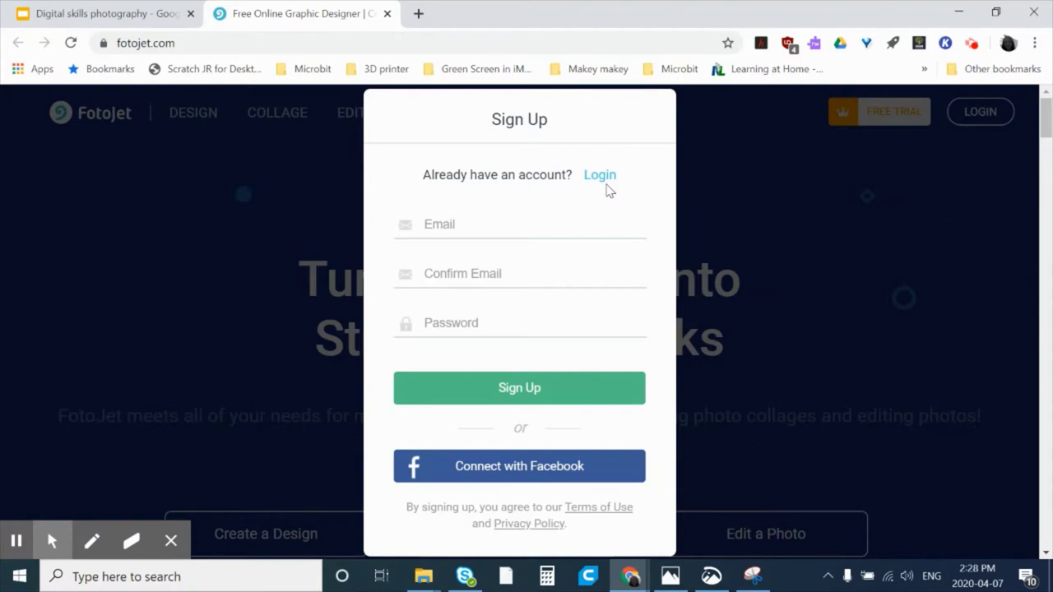
click(601, 183)
click(552, 232)
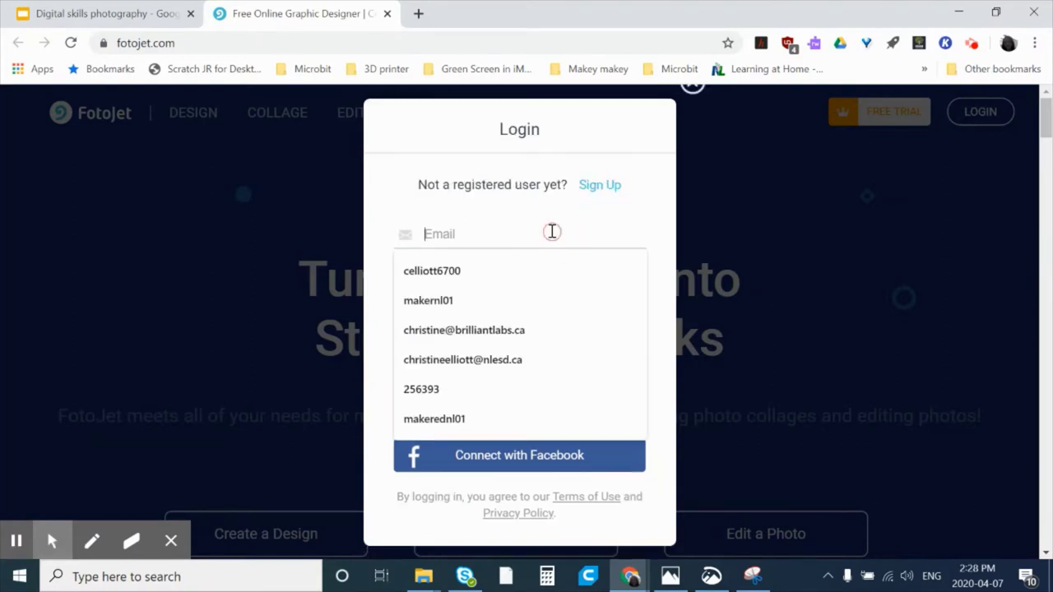
click(547, 327)
click(531, 283)
text(••••••••••)
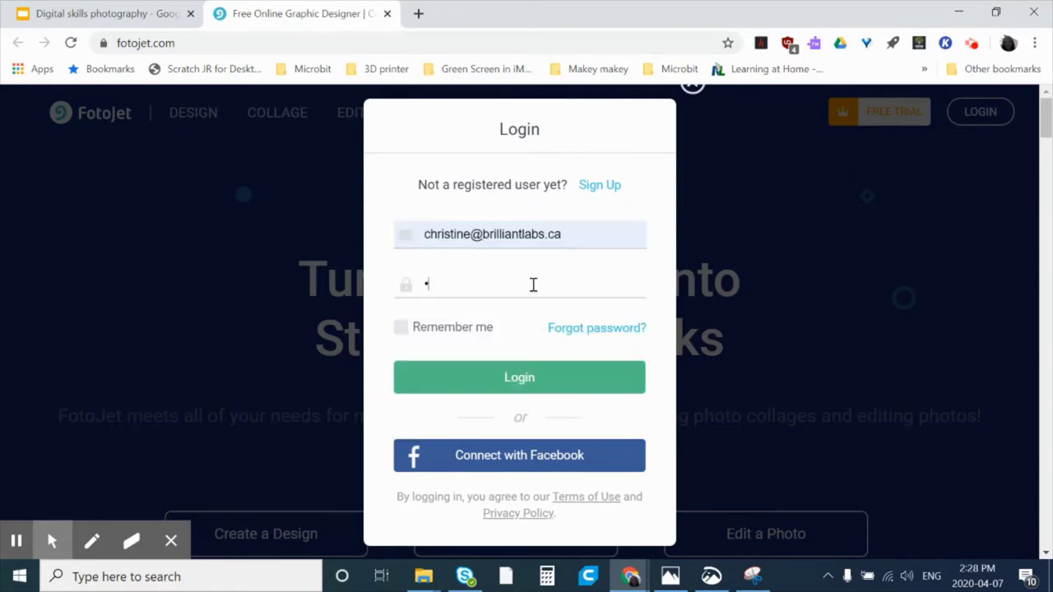
text(••)
click(538, 380)
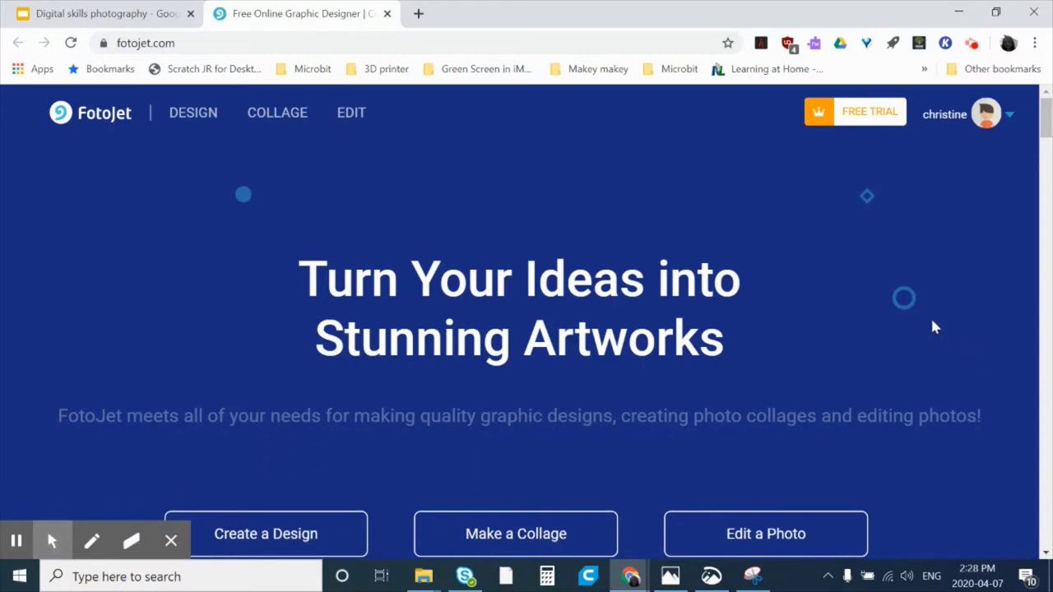
scroll(933, 326, down, 1)
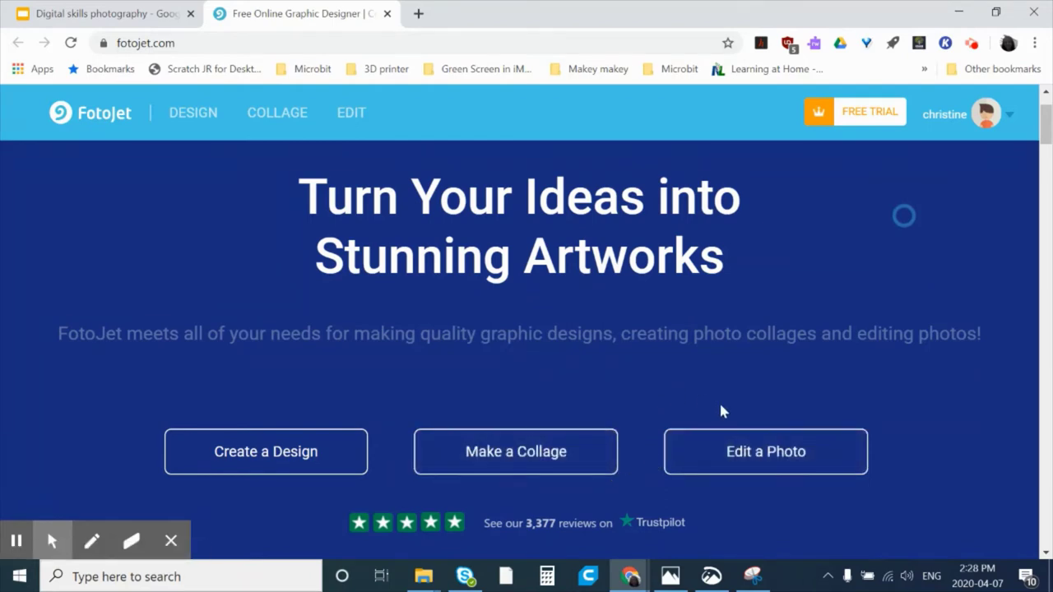
- Start Edit a Photo and dismiss the Most Popular Features pop-up
click(740, 454)
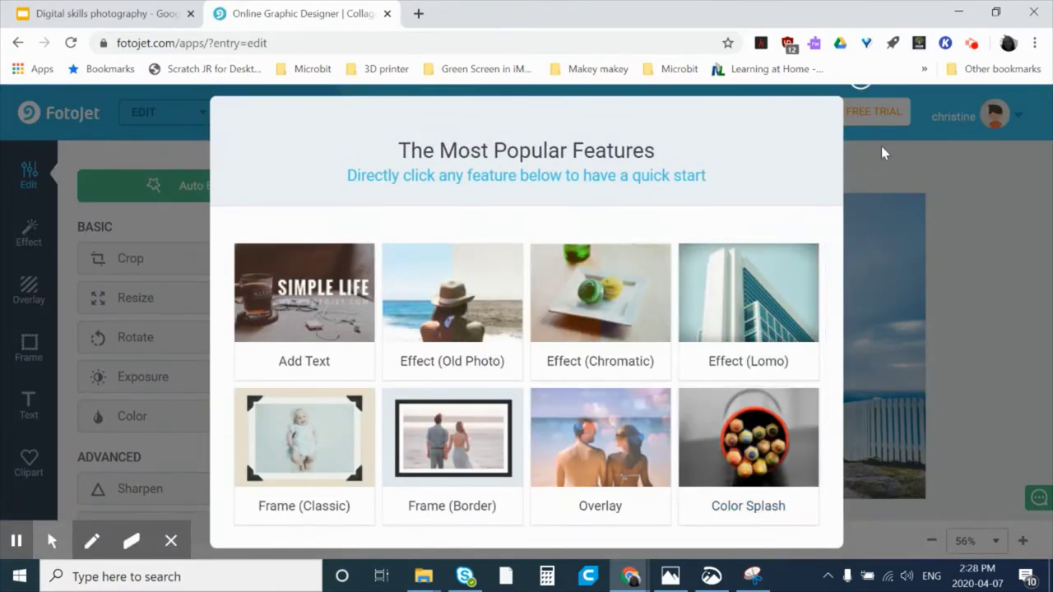
click(923, 176)
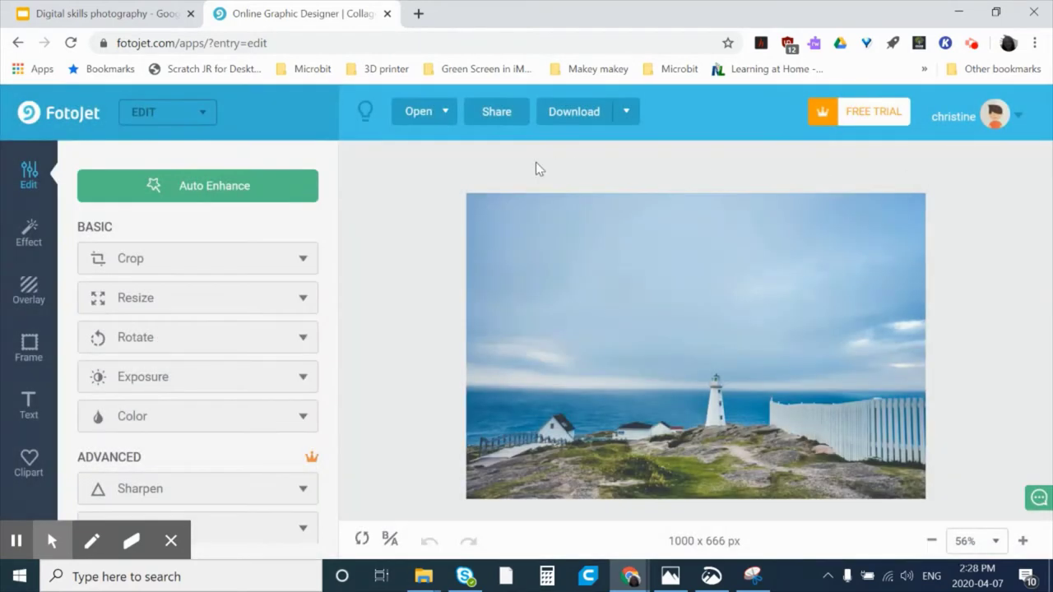
click(442, 112)
- Open the wide cliff photo from the computer in the editor
click(449, 156)
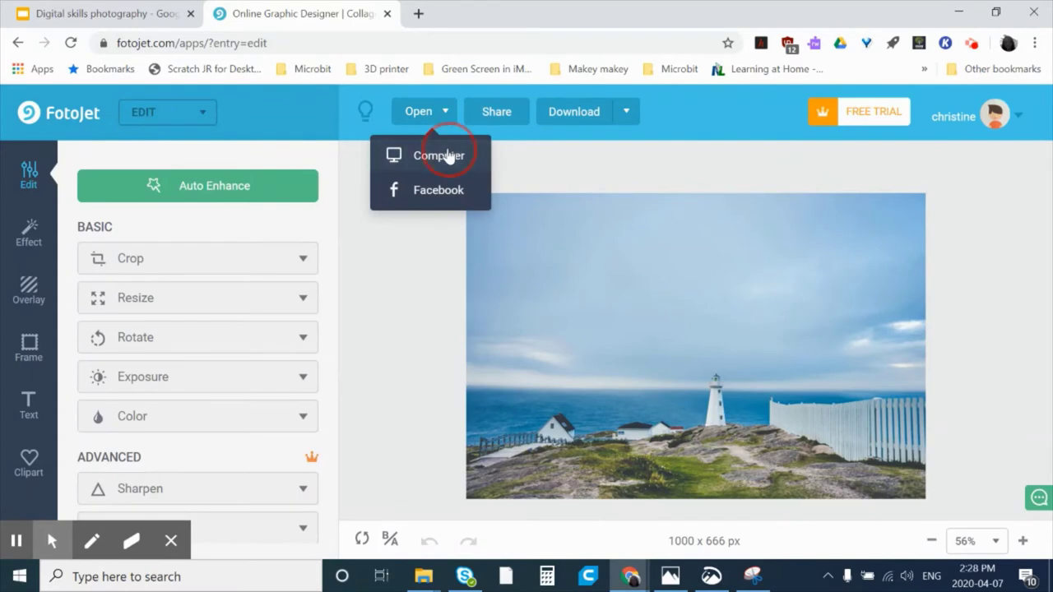
drag(513, 131, 520, 284)
click(298, 283)
click(387, 368)
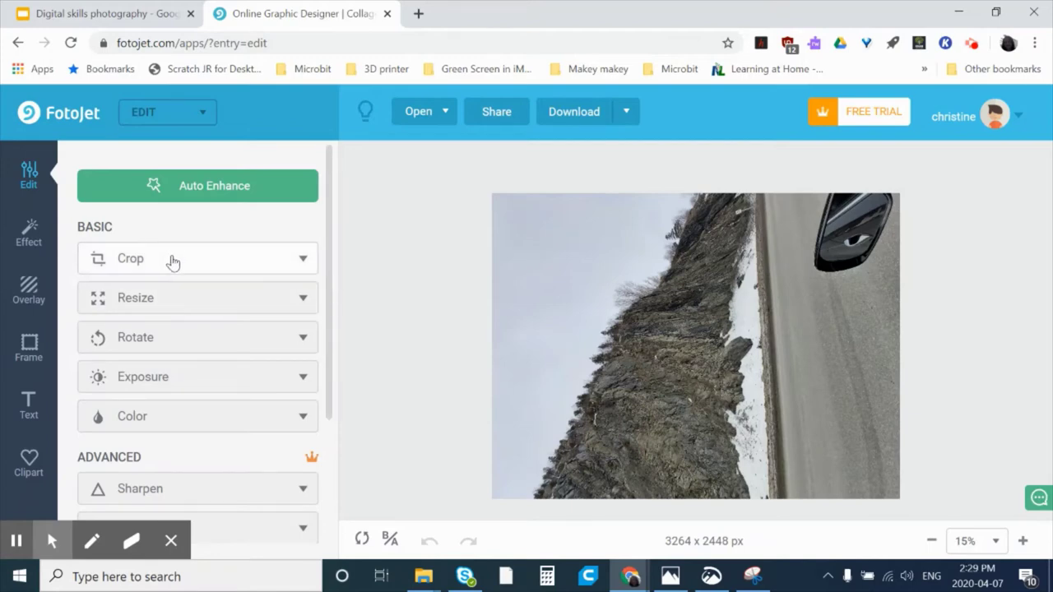
- Rotate the photo right 90° to portrait and apply it
scroll(172, 257, down, 3)
scroll(174, 261, down, 1)
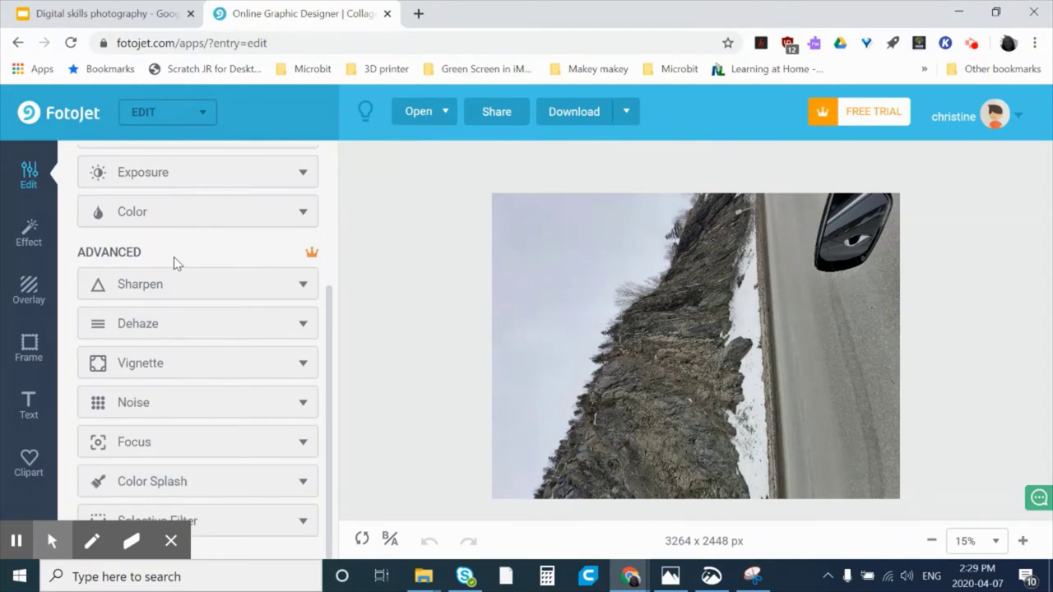
scroll(176, 261, up, 3)
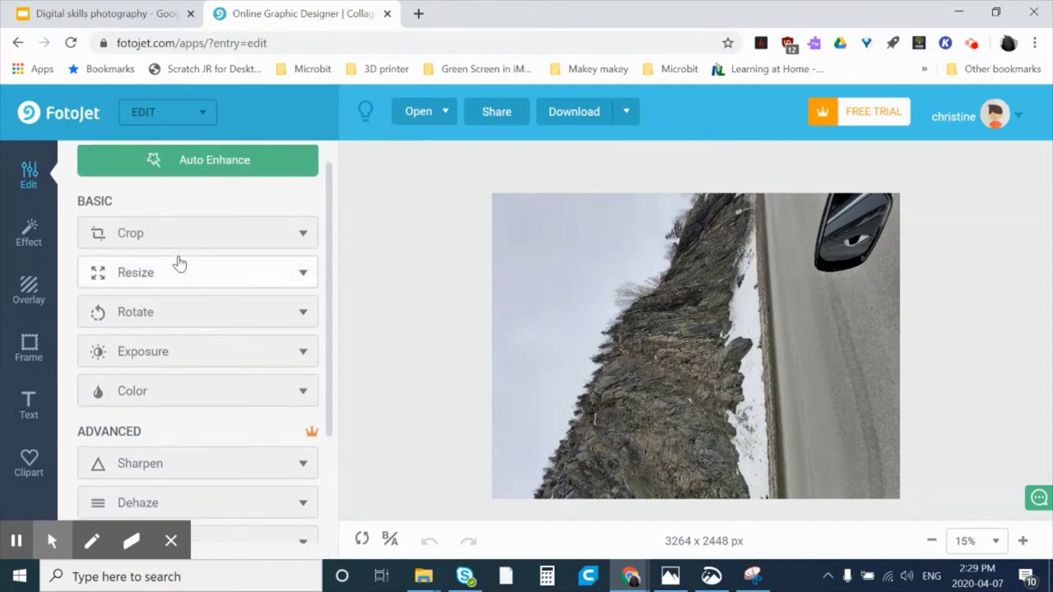
click(189, 313)
click(165, 350)
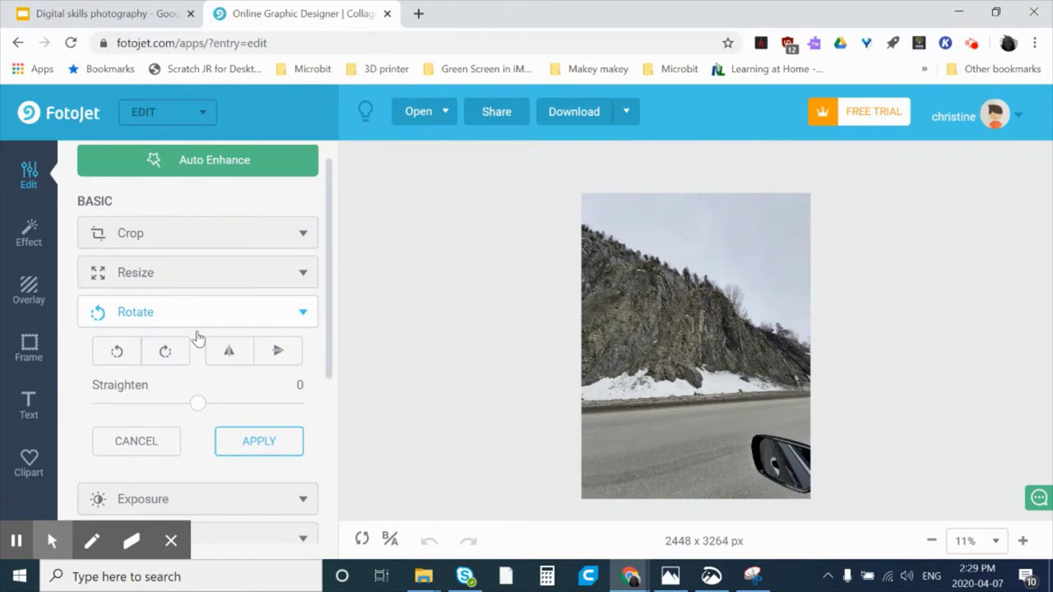
click(243, 443)
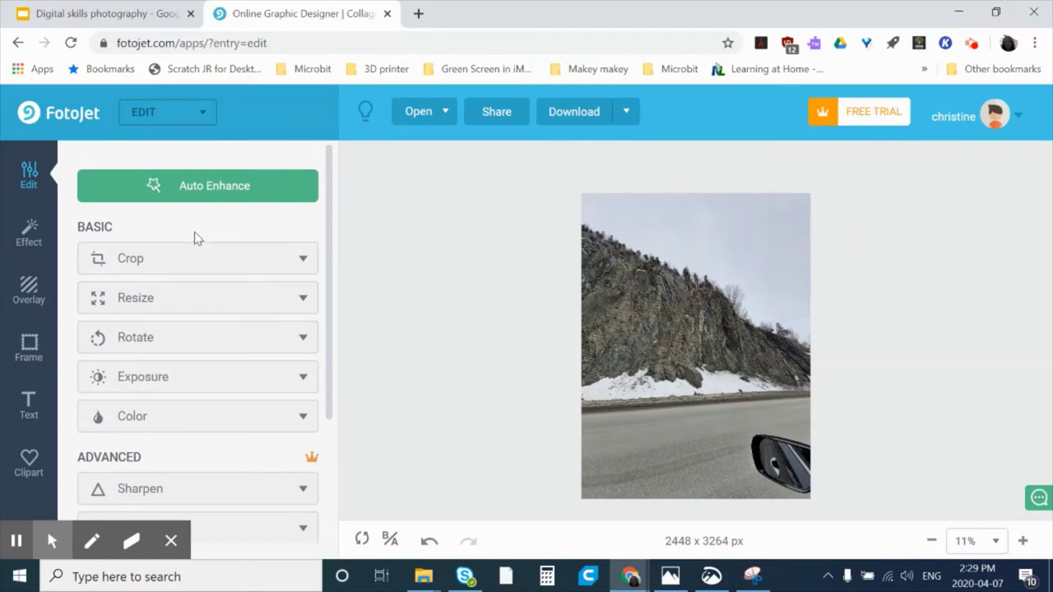
- Auto-enhance the cliff photo and download it free as JPG named 'wide cliff shot'
click(207, 187)
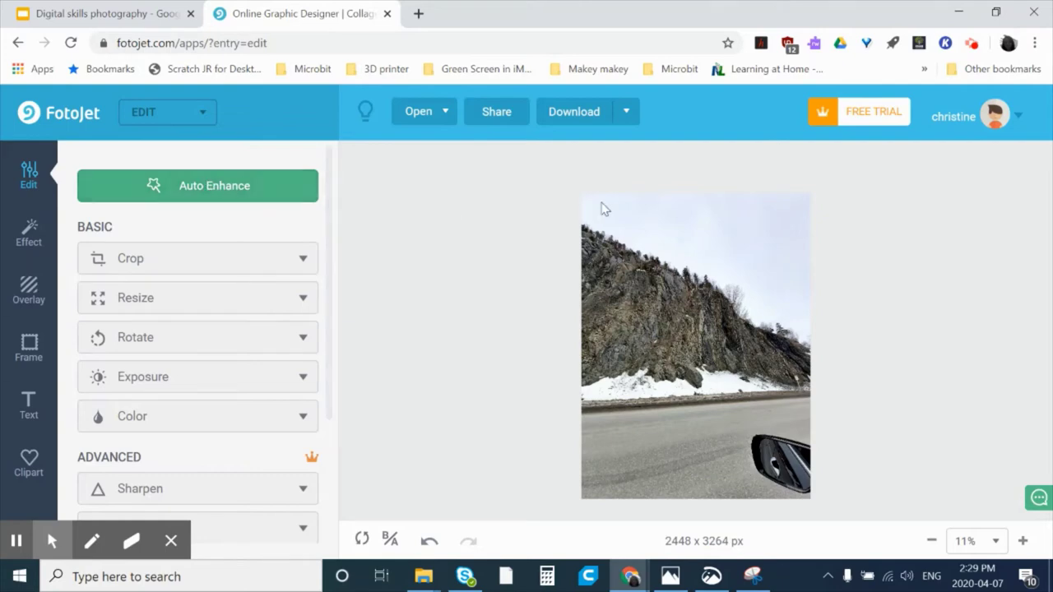
click(628, 114)
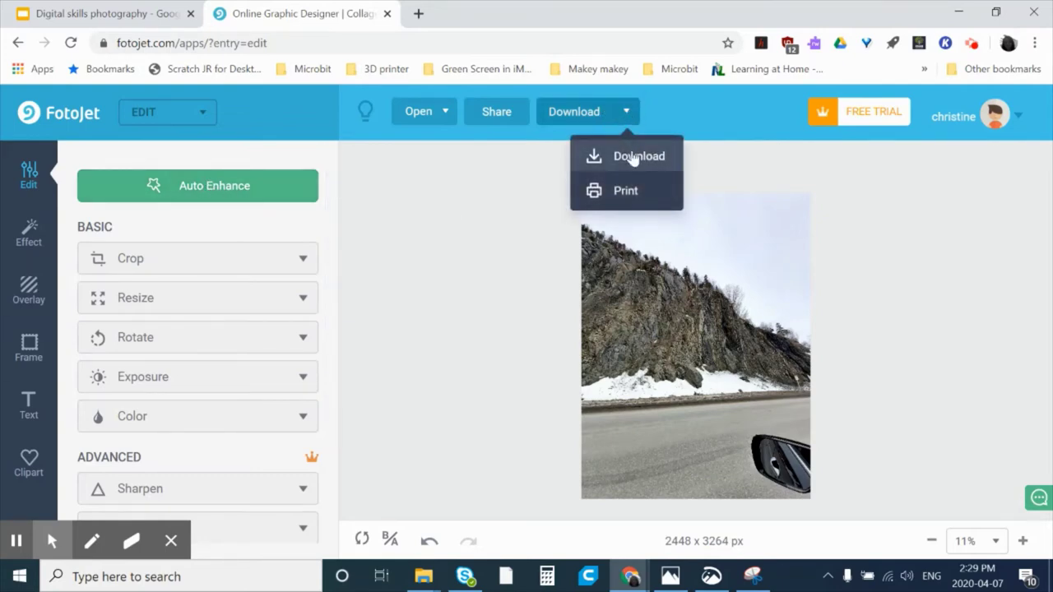
click(632, 156)
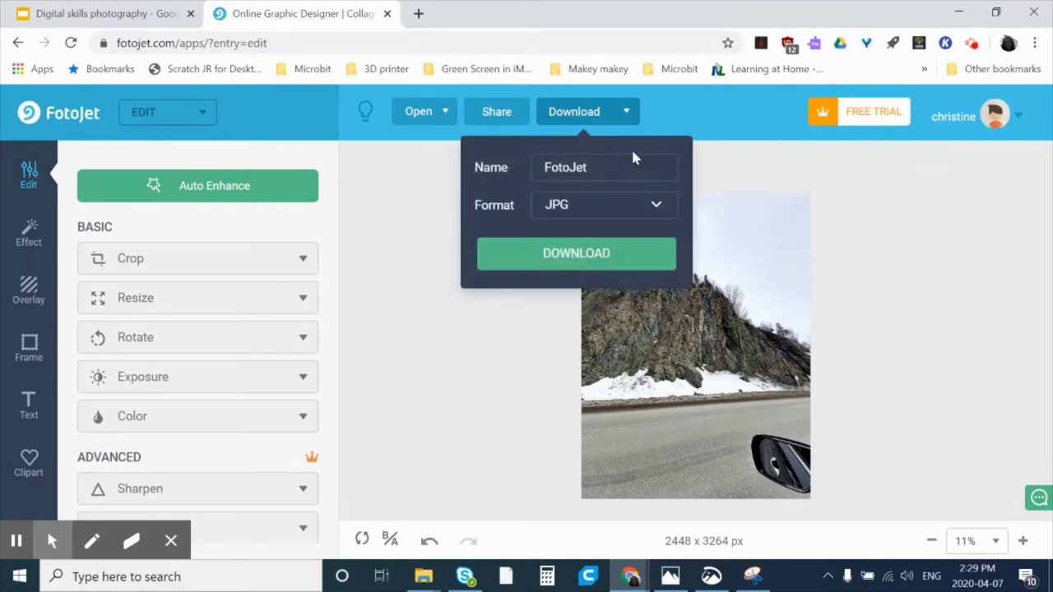
click(617, 167)
key(BackSpace)
key(BackSpace)
key(BackSpace)
key(BackSpace)
key(BackSpace)
key(BackSpace)
text(wide)
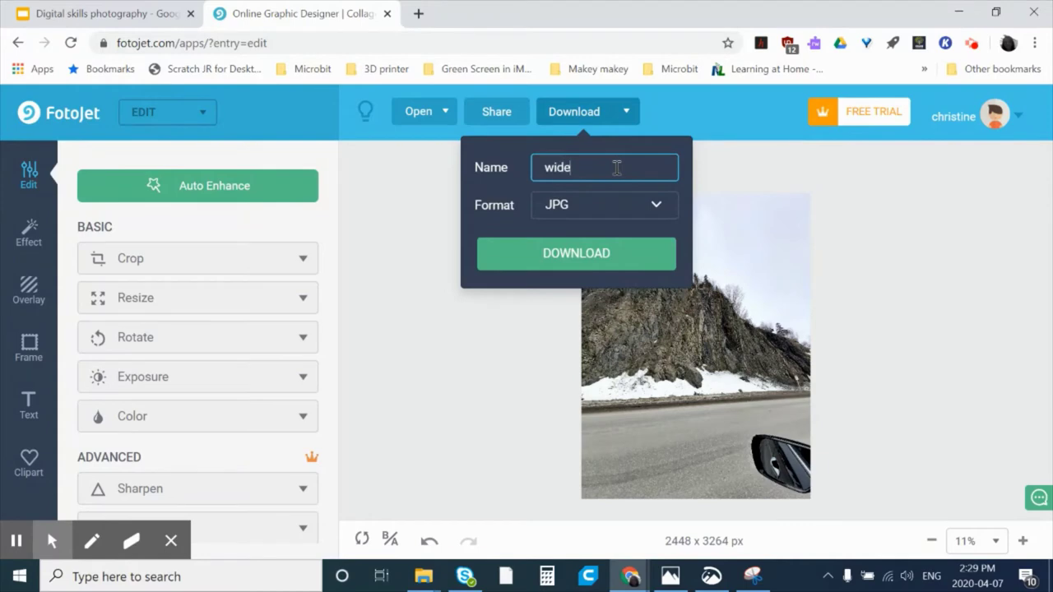
text( cliff shot)
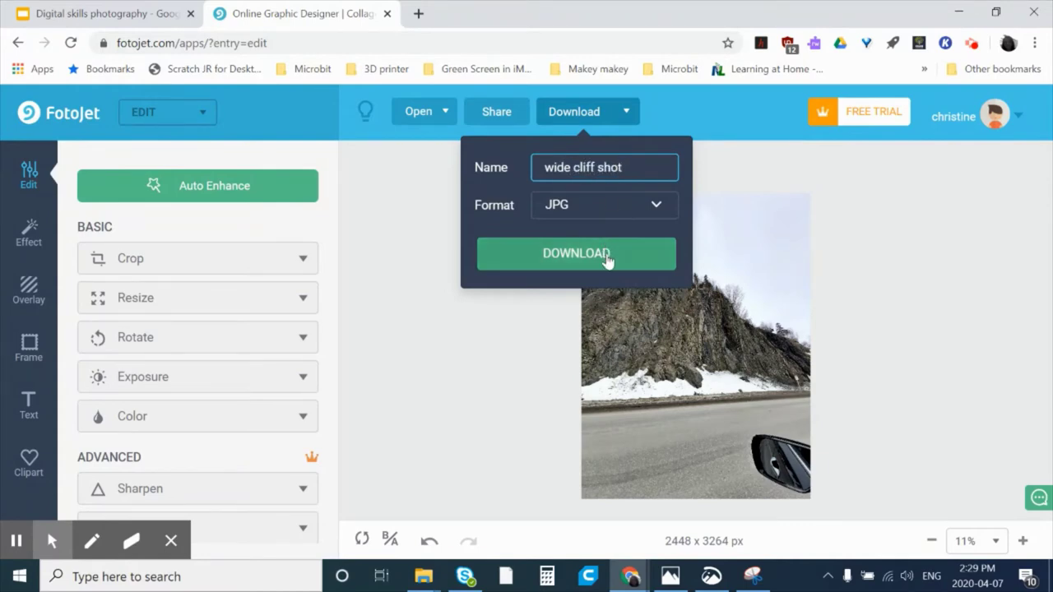
click(608, 258)
click(570, 490)
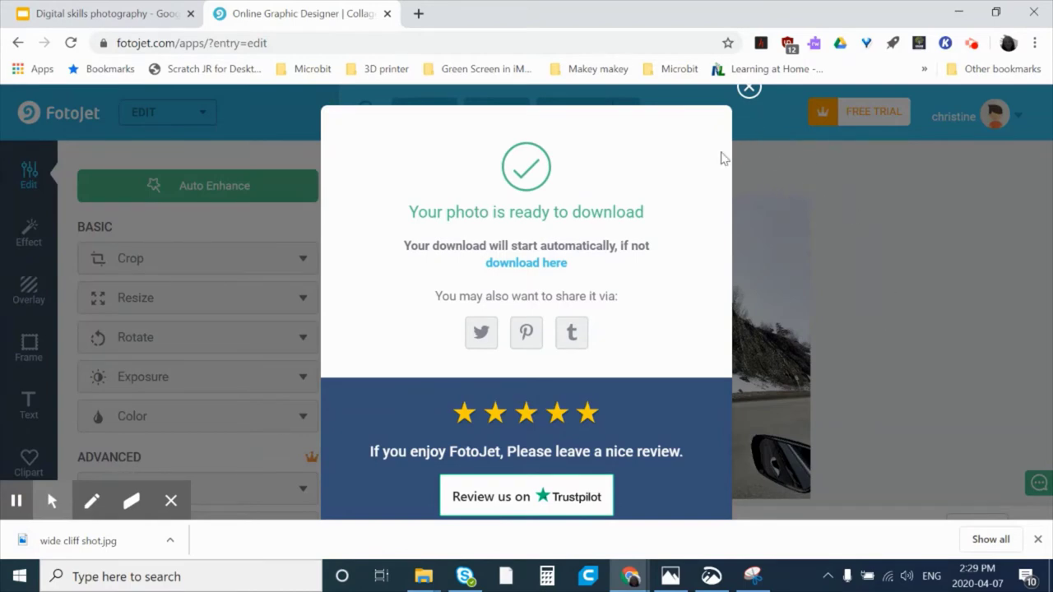
click(749, 88)
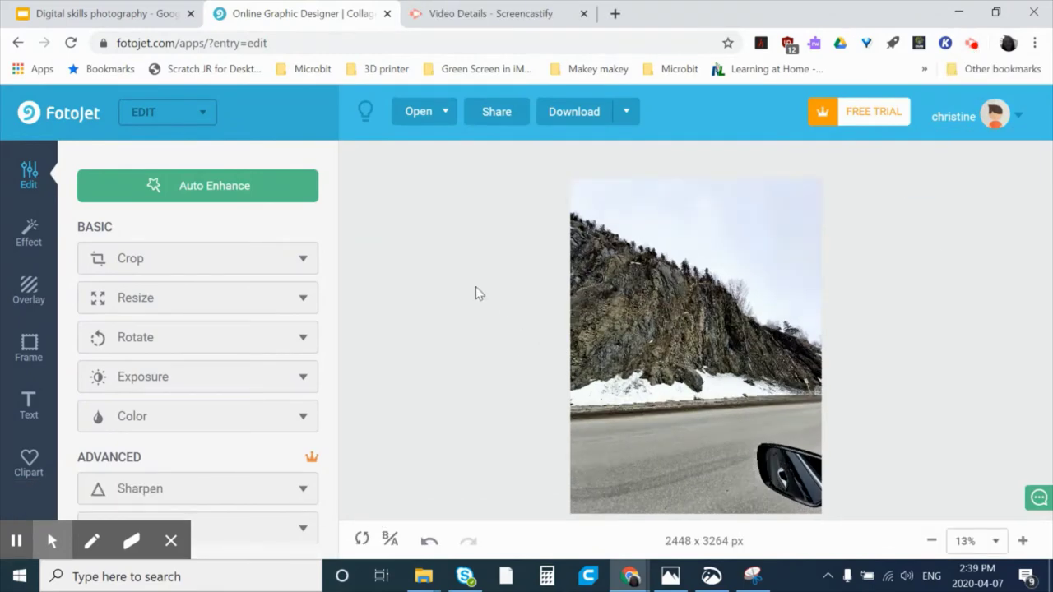
- Switch from EDIT to COLLAGE mode and start a 3D Creative Collage
click(204, 117)
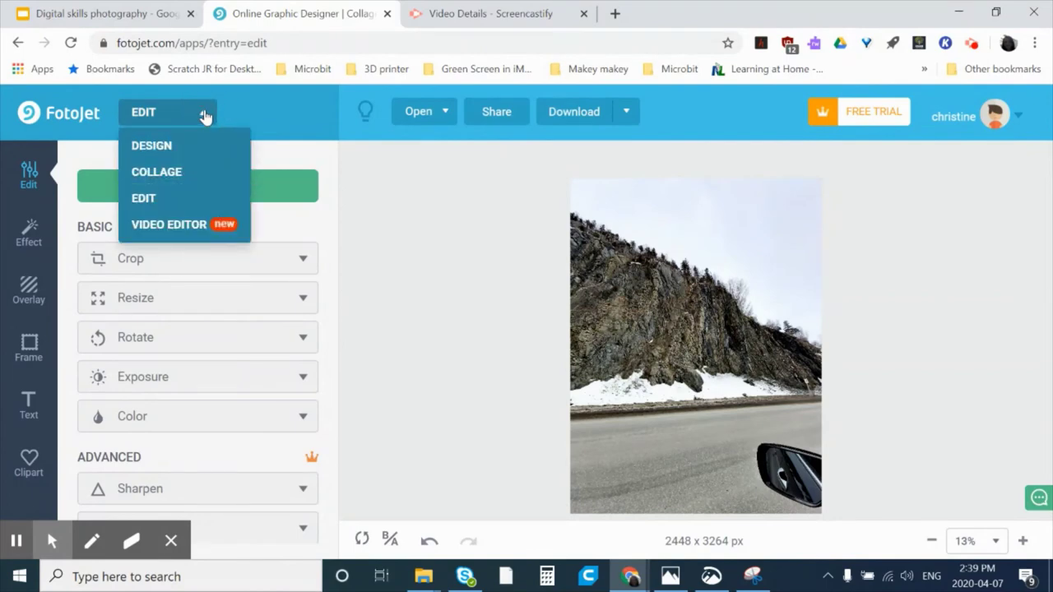
click(182, 173)
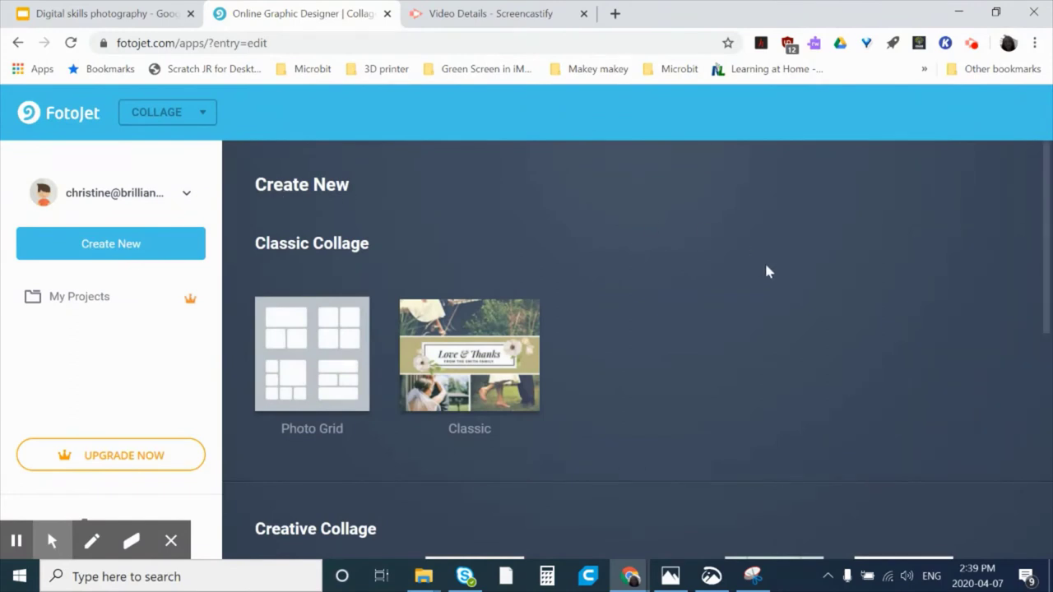
scroll(766, 275, down, 3)
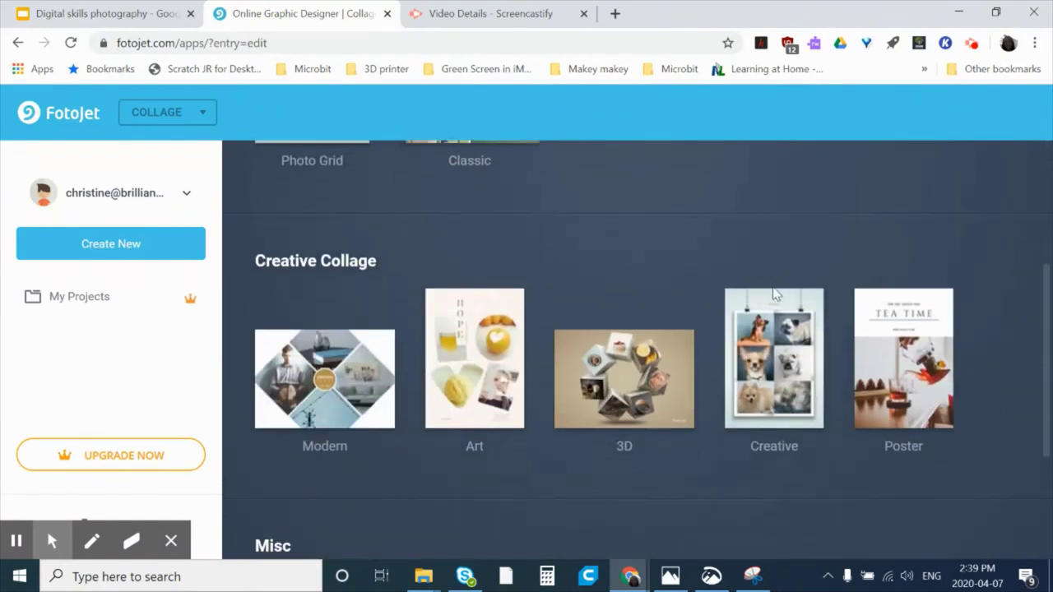
scroll(774, 294, down, 3)
scroll(720, 305, up, 3)
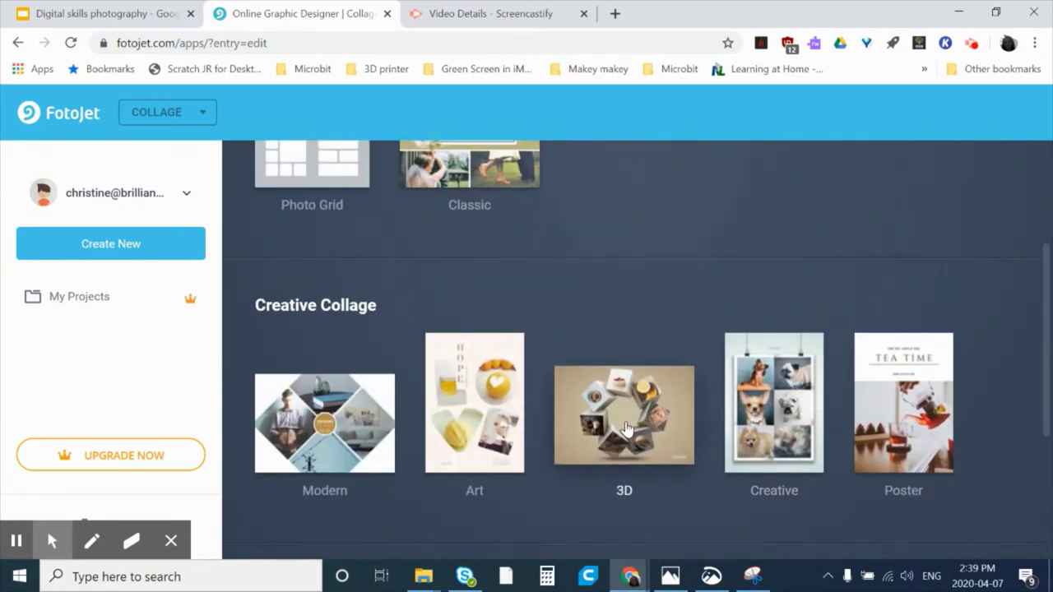
click(626, 429)
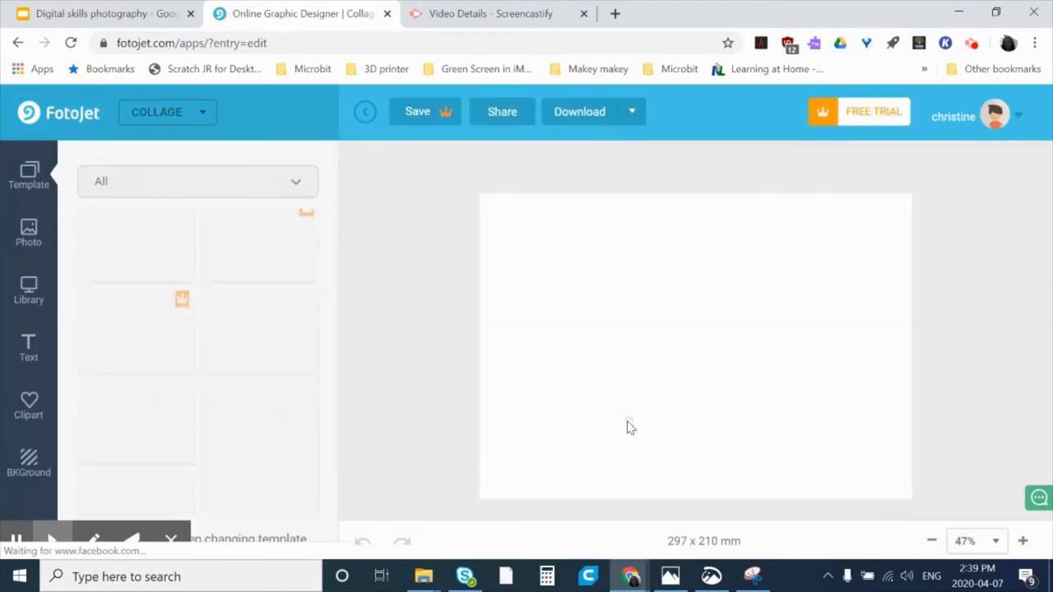
- Apply the three-hexagon template with 'Enjoy your life' and 'You'll be happier' captions
scroll(232, 259, down, 5)
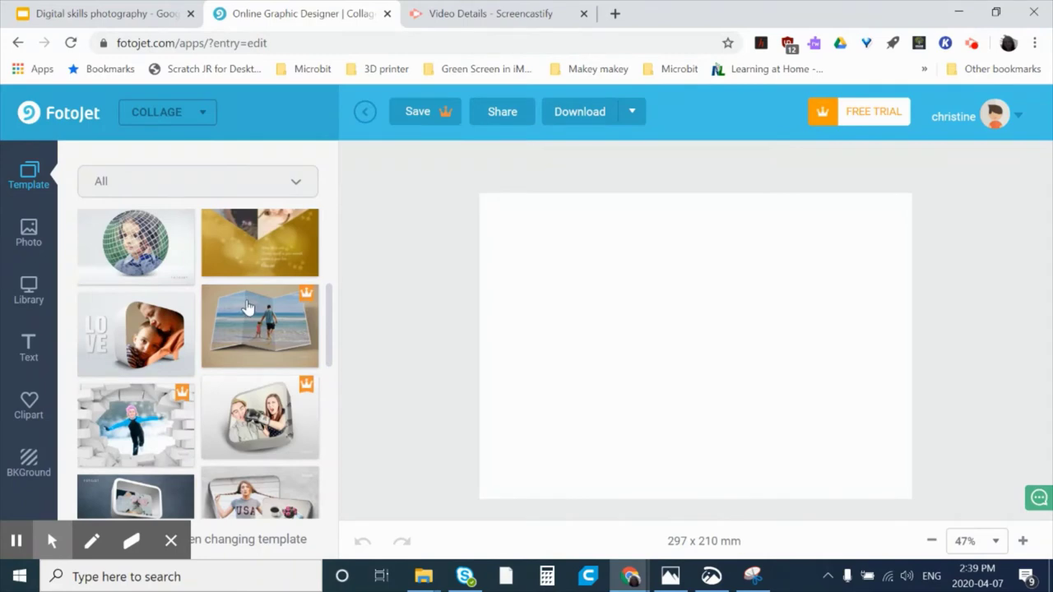
scroll(251, 306, down, 6)
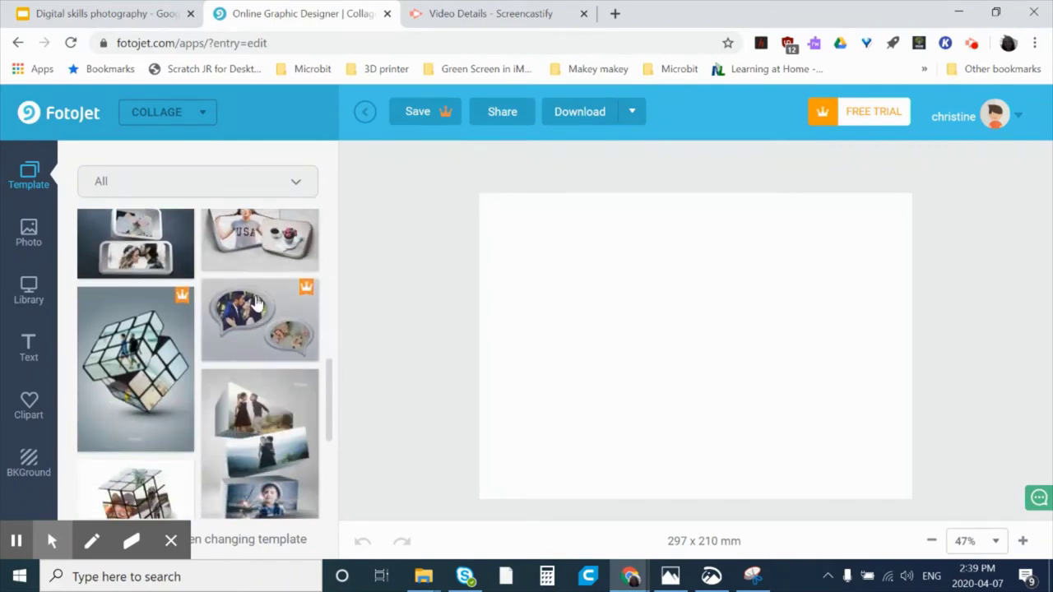
click(136, 339)
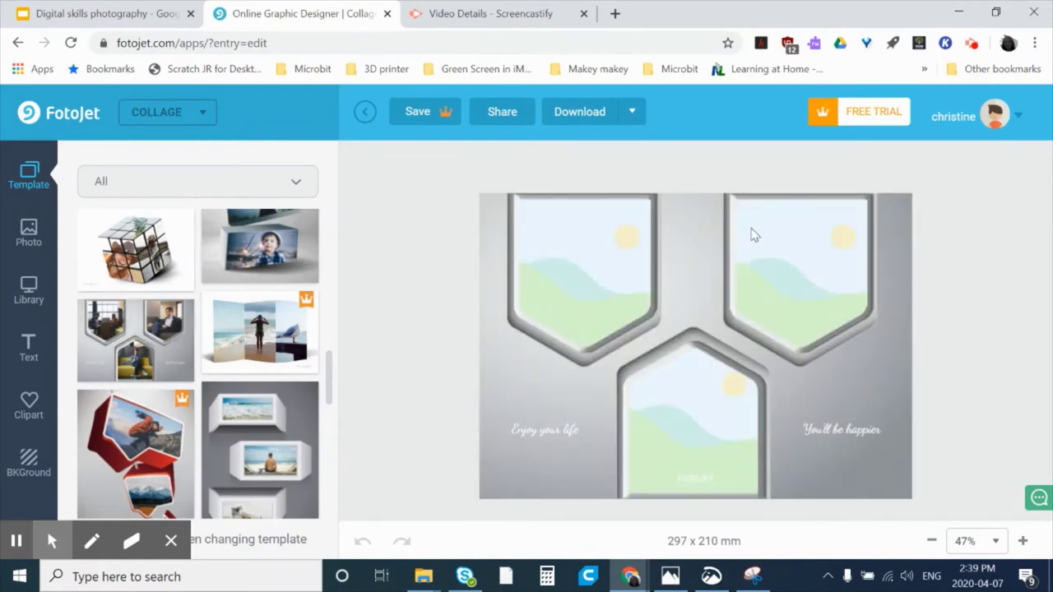
click(539, 429)
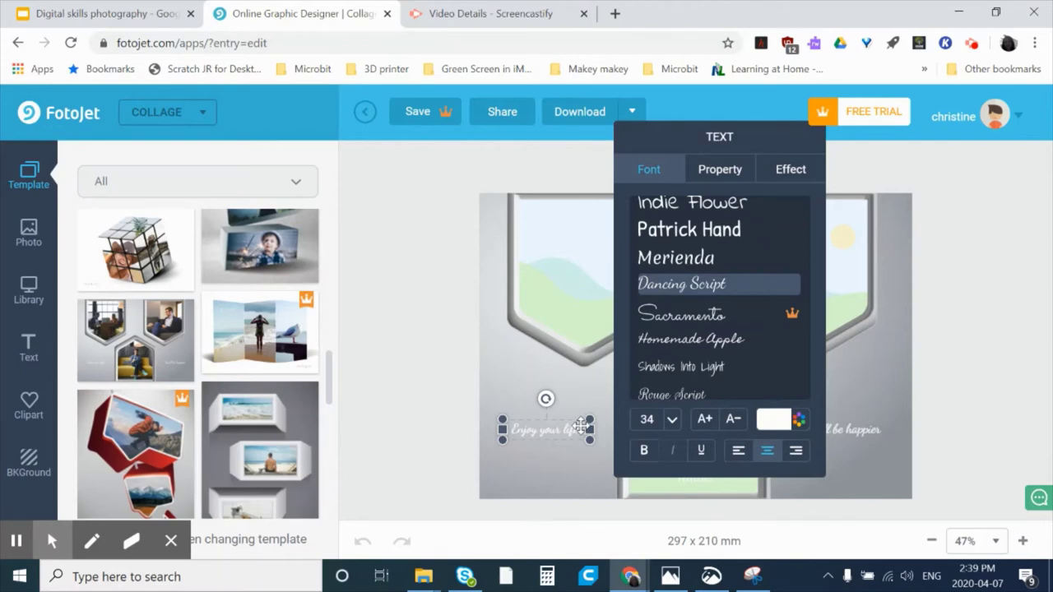
- Retype the 'You'll be happier' caption as 'Cliff Hanger' and delete the small bottom label
click(840, 429)
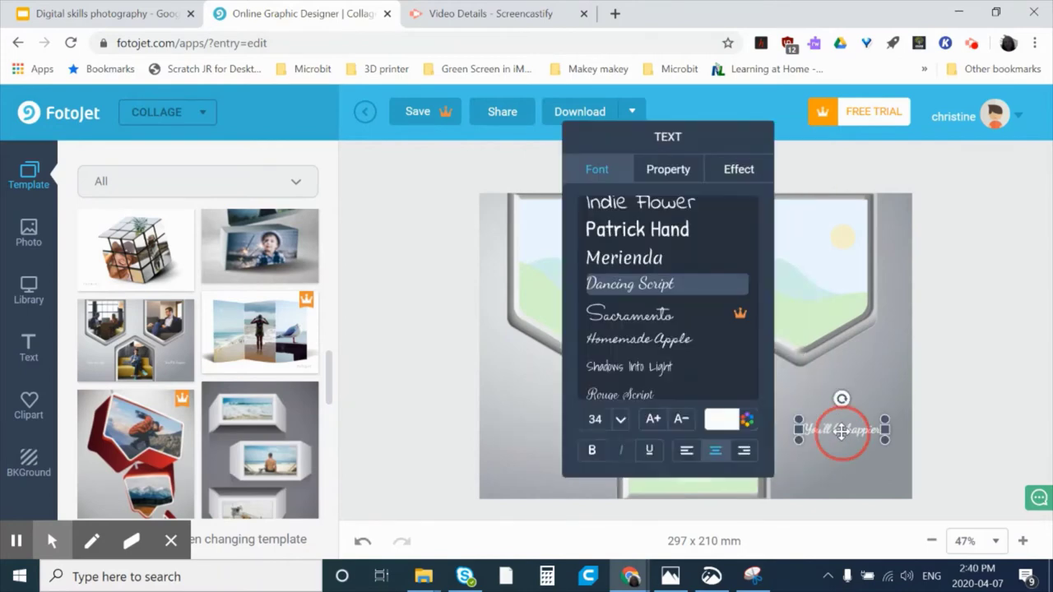
double_click(842, 433)
key(BackSpace)
key(BackSpace)
key(BackSpace)
key(BackSpace)
key(BackSpace)
key(BackSpace)
key(BackSpace)
key(BackSpace)
key(BackSpace)
key(Delete)
key(Delete)
key(Delete)
key(Delete)
key(Delete)
key(Delete)
key(Delete)
key(Delete)
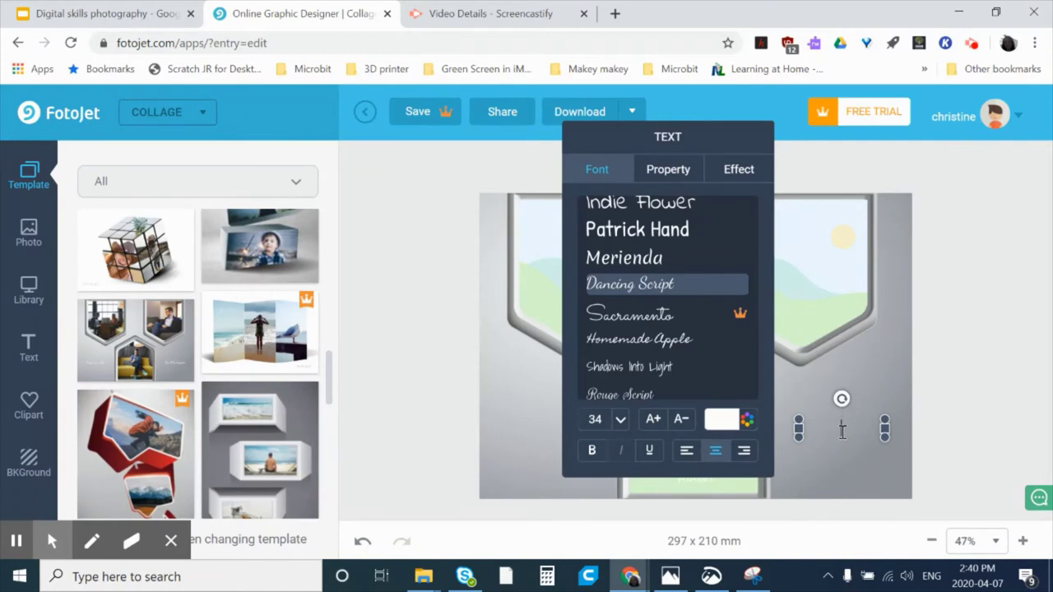
text(Click h)
text(anger)
click(822, 484)
click(703, 481)
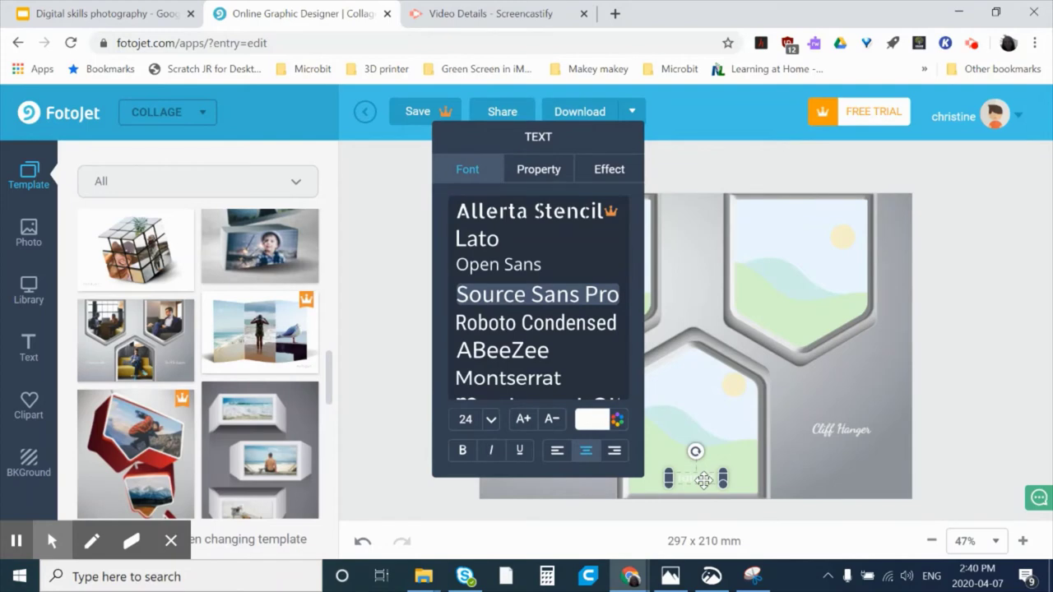
key(Delete)
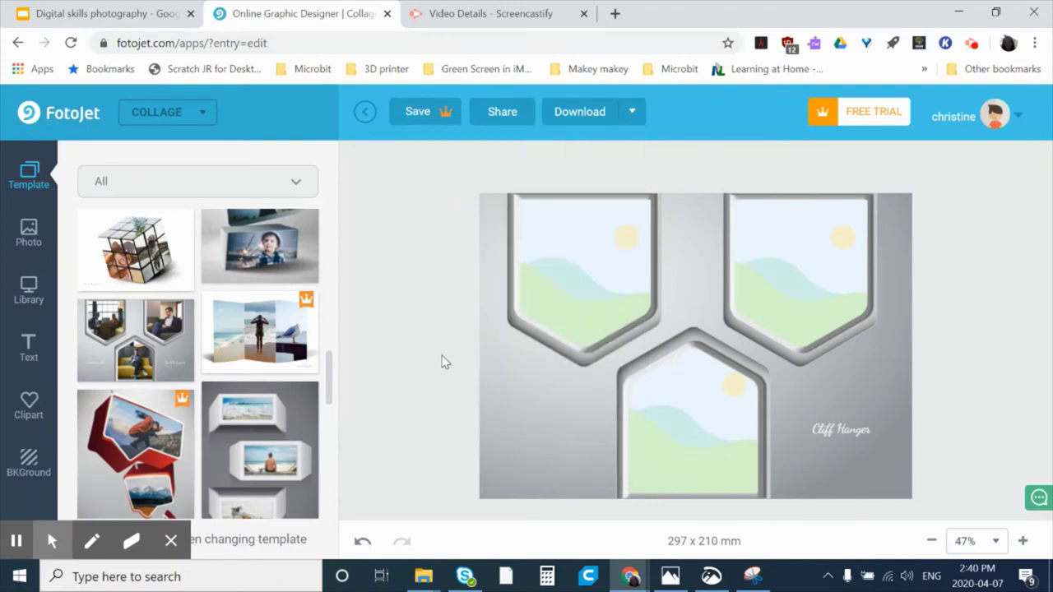
- Place the wide cliff-and-road shot from Downloads into the top-left hexagon frame
click(563, 257)
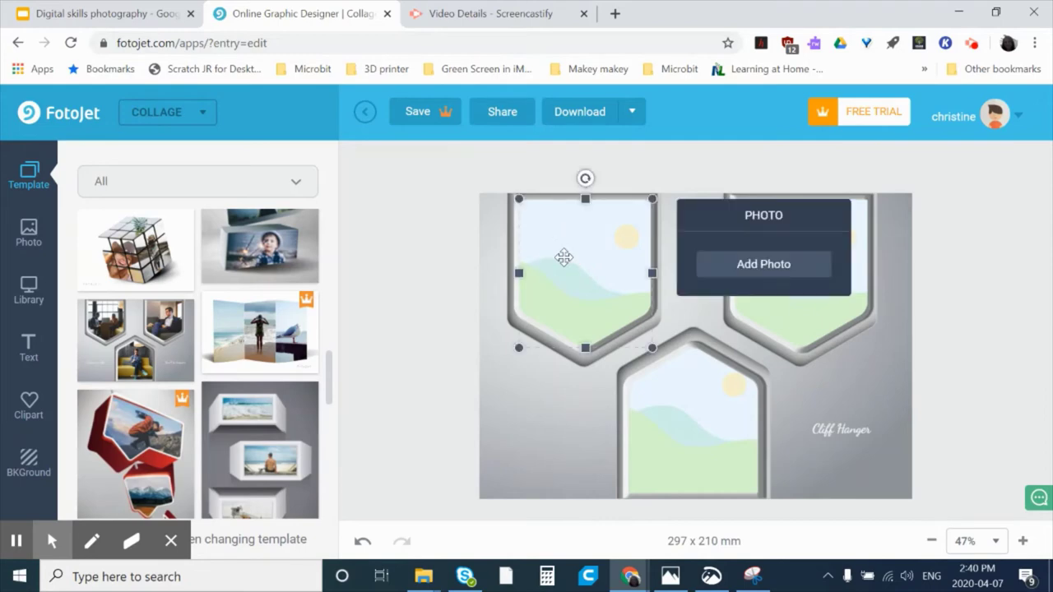
click(727, 272)
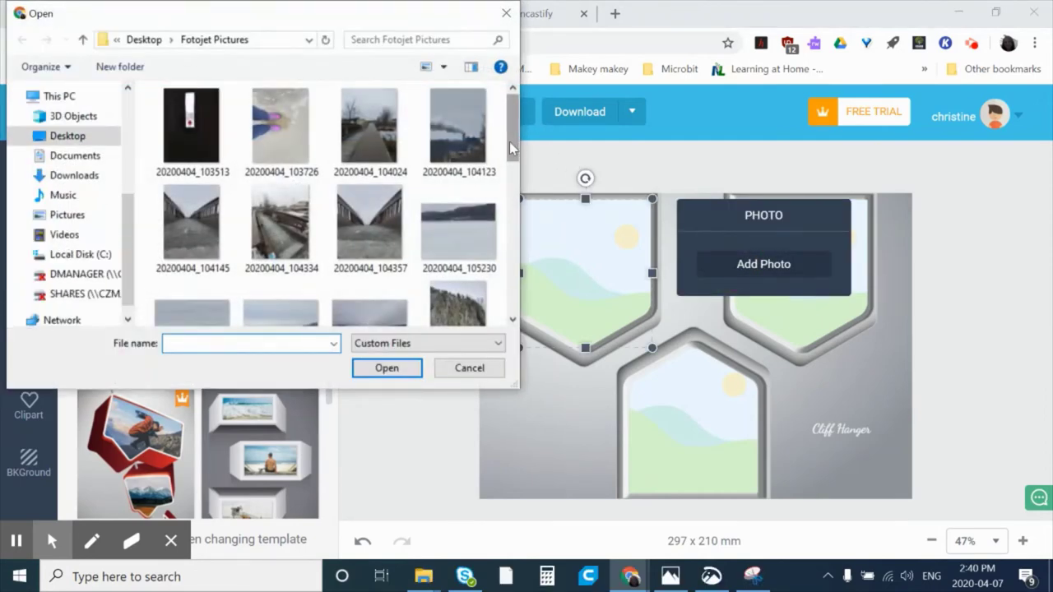
scroll(329, 205, down, 10)
click(51, 179)
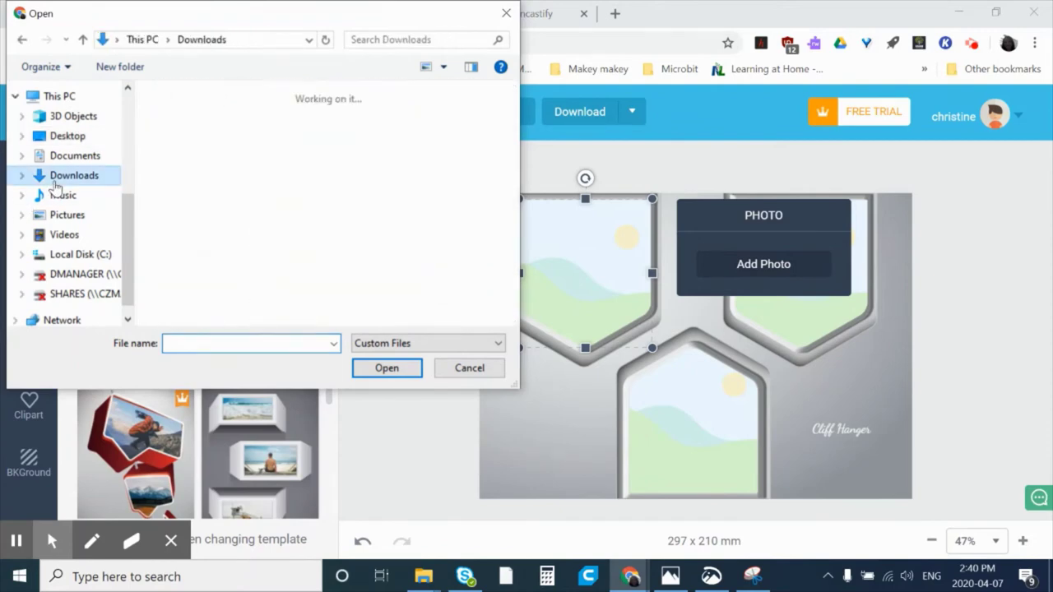
click(286, 152)
click(387, 368)
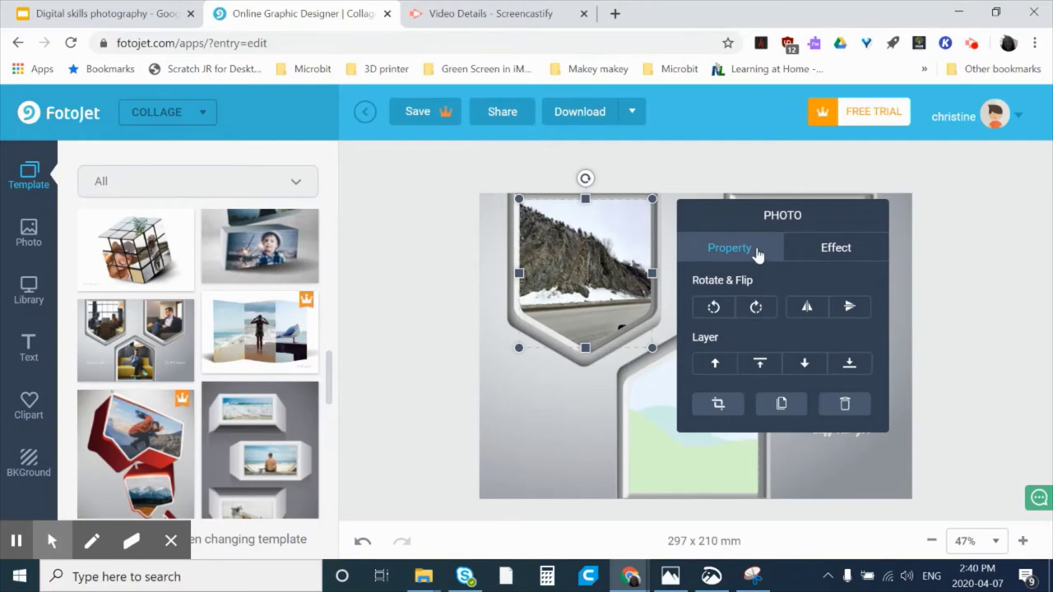
- Browse the photo's filter effects without applying one, then deselect the frame
click(820, 246)
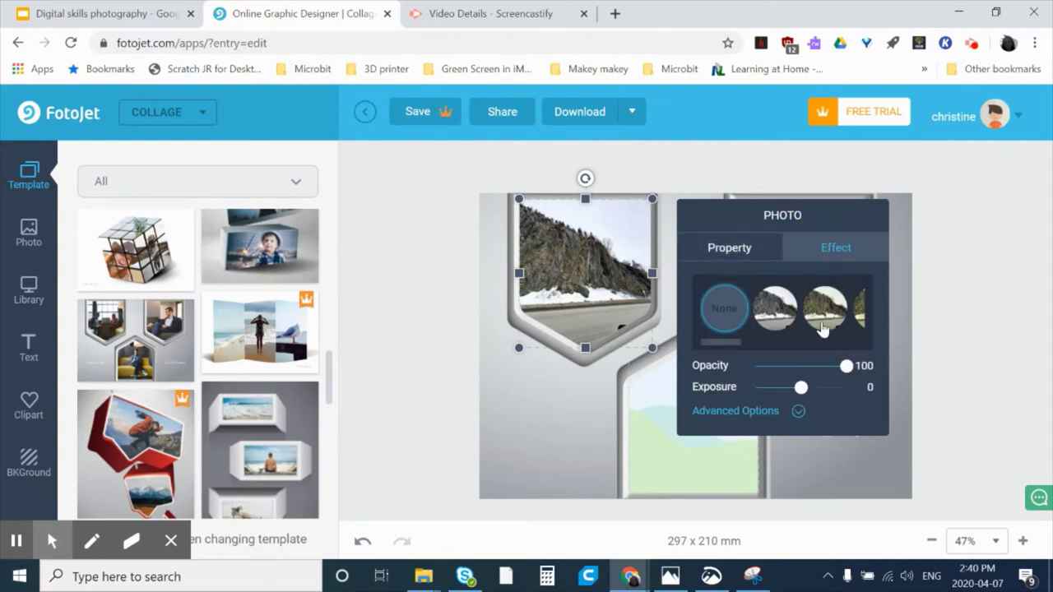
drag(724, 344, 759, 343)
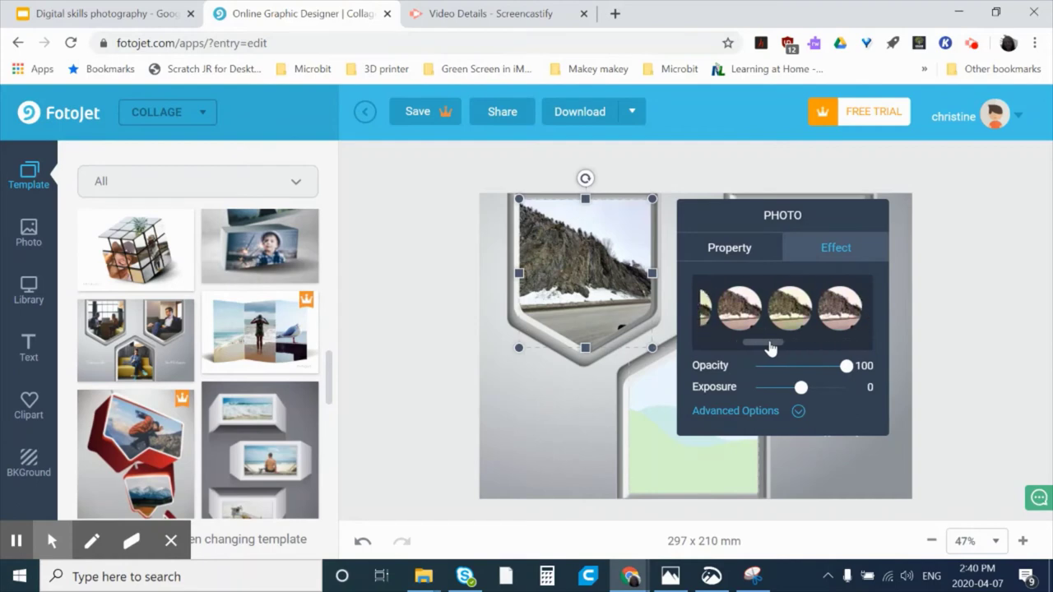
click(549, 419)
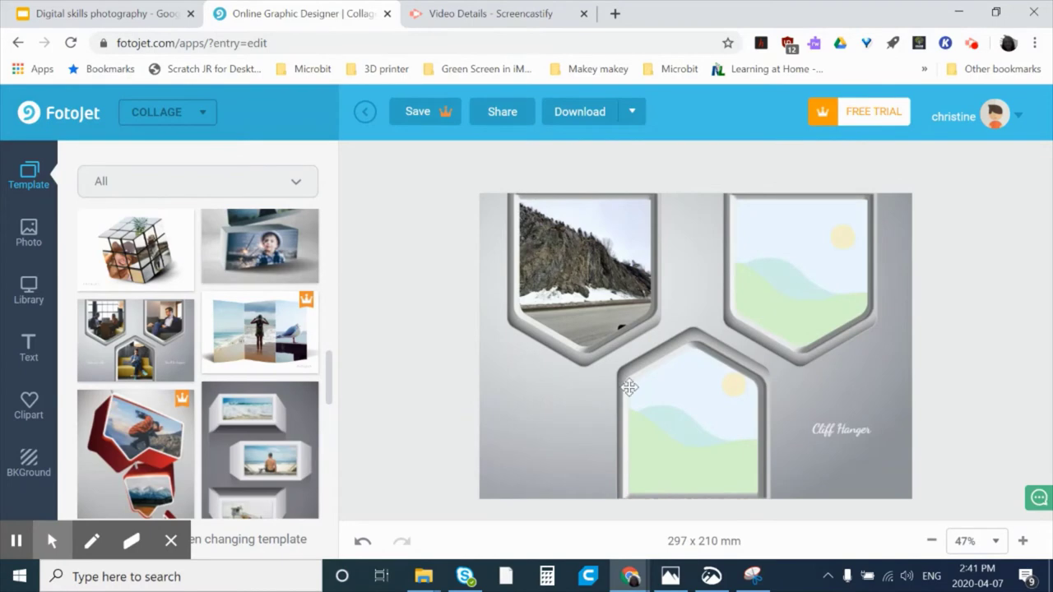
- Load Desktop > Fotojet Pictures > medium diff perspective into the top-right hexagon frame
click(787, 271)
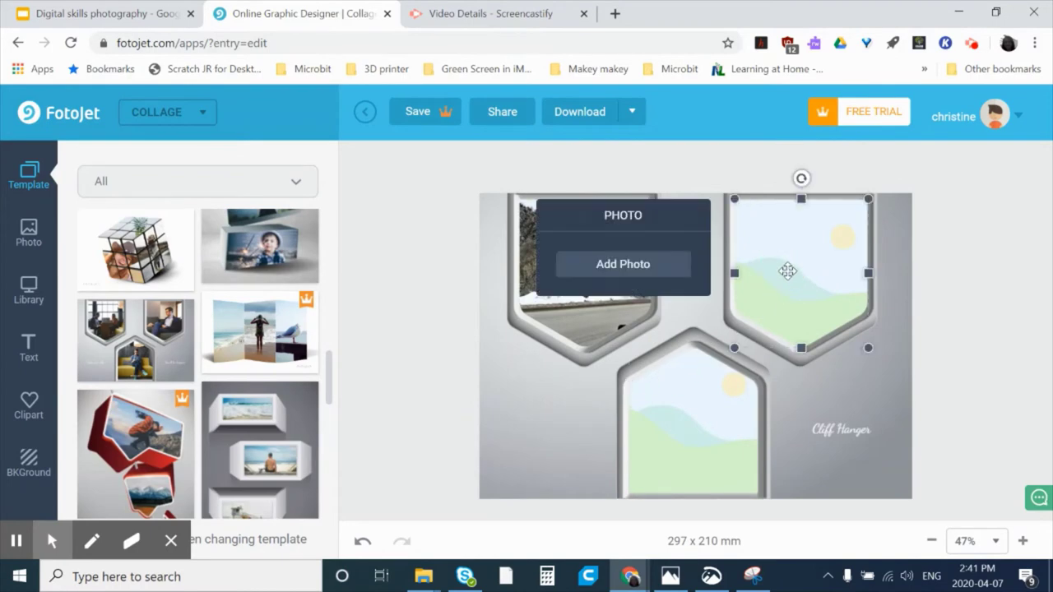
click(671, 262)
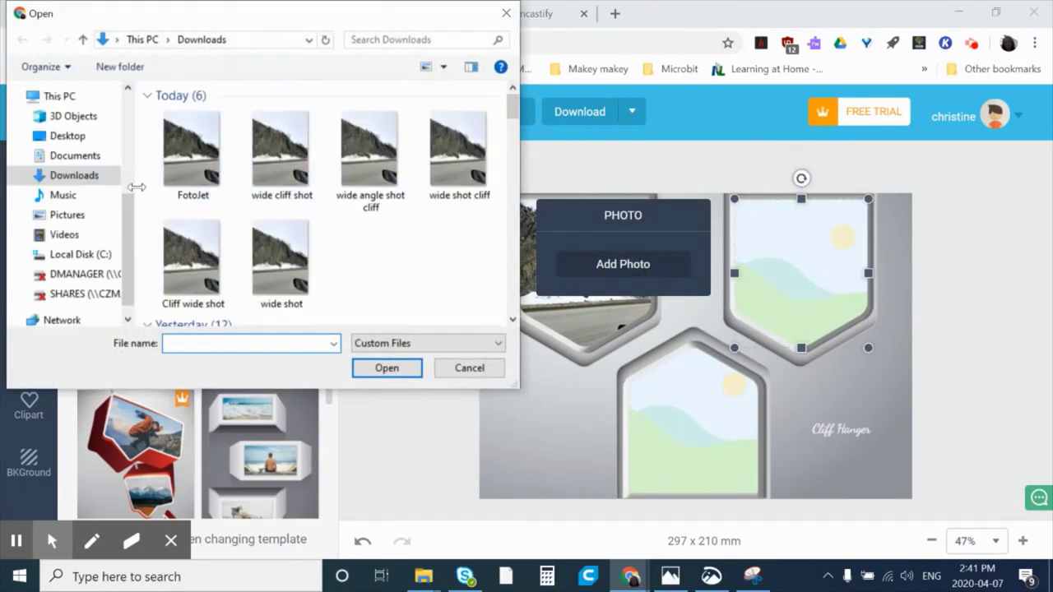
click(79, 158)
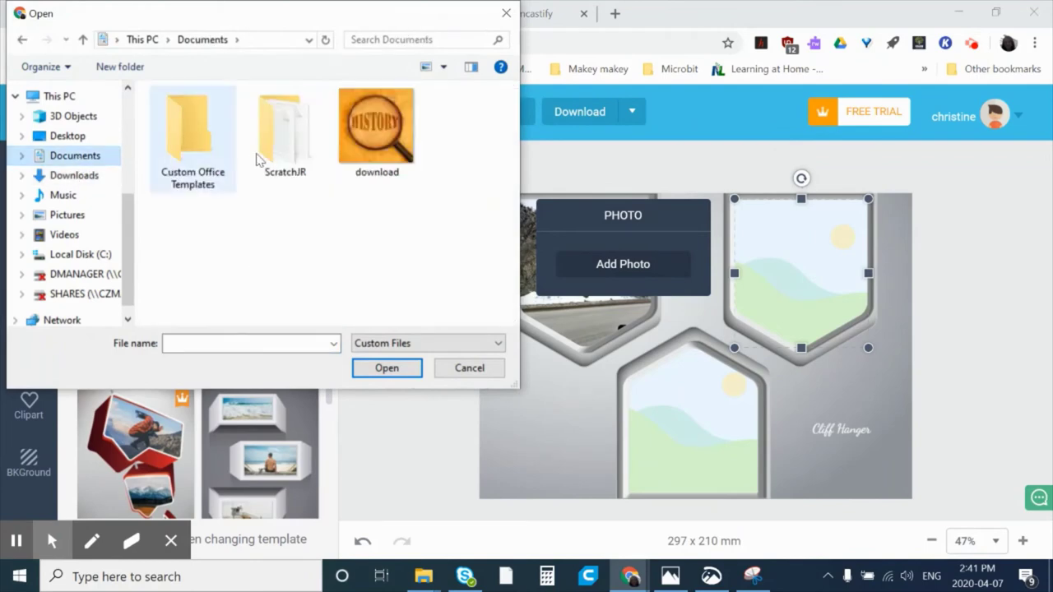
click(69, 138)
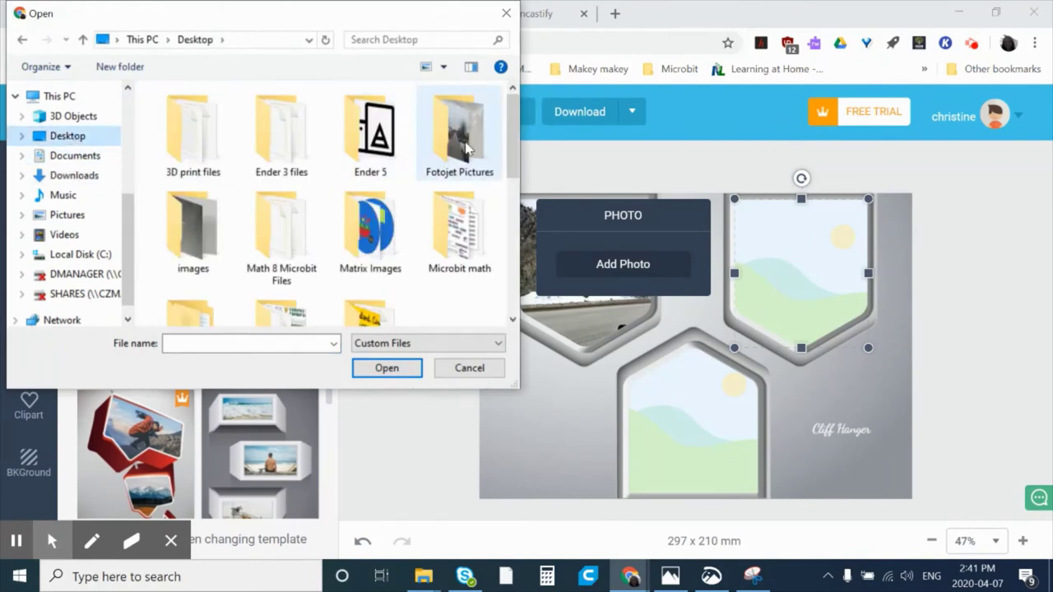
double_click(466, 147)
drag(512, 136, 518, 304)
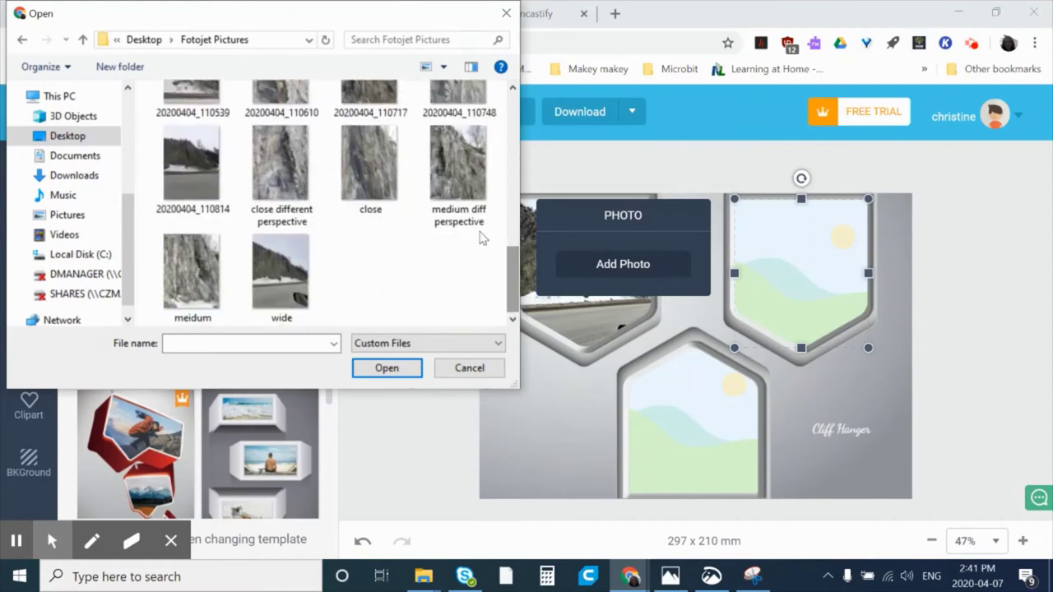
click(181, 282)
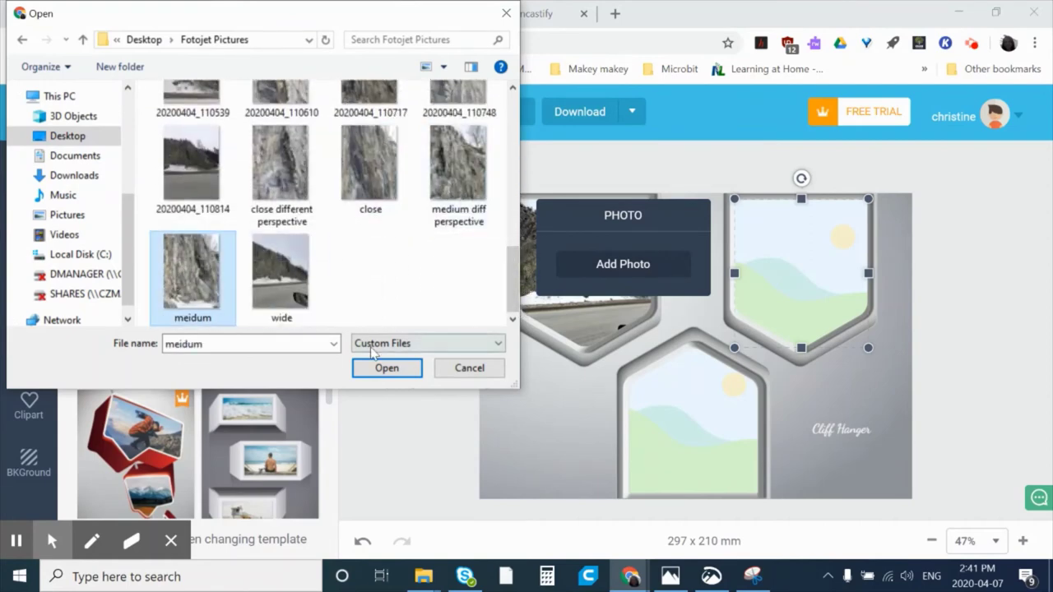
click(457, 215)
click(376, 373)
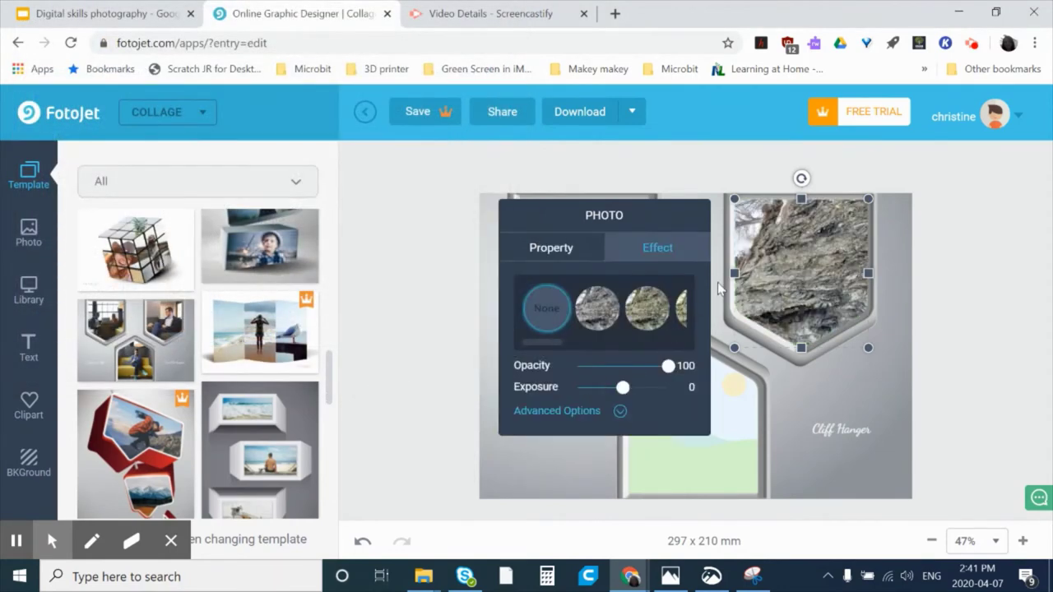
- Rotate the top-right photo a quarter turn clockwise so it stands upright
click(561, 255)
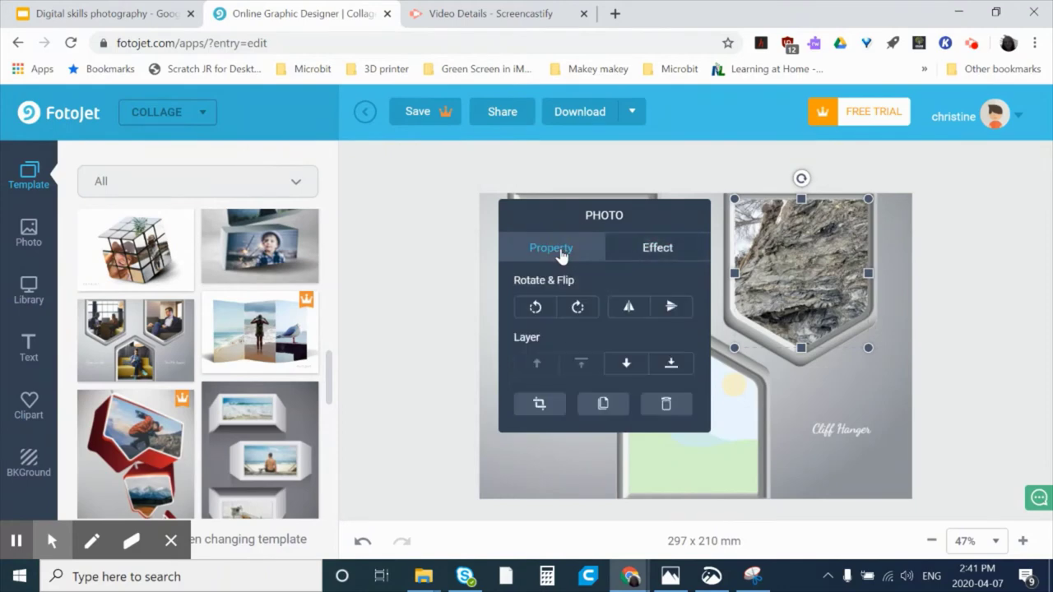
click(578, 308)
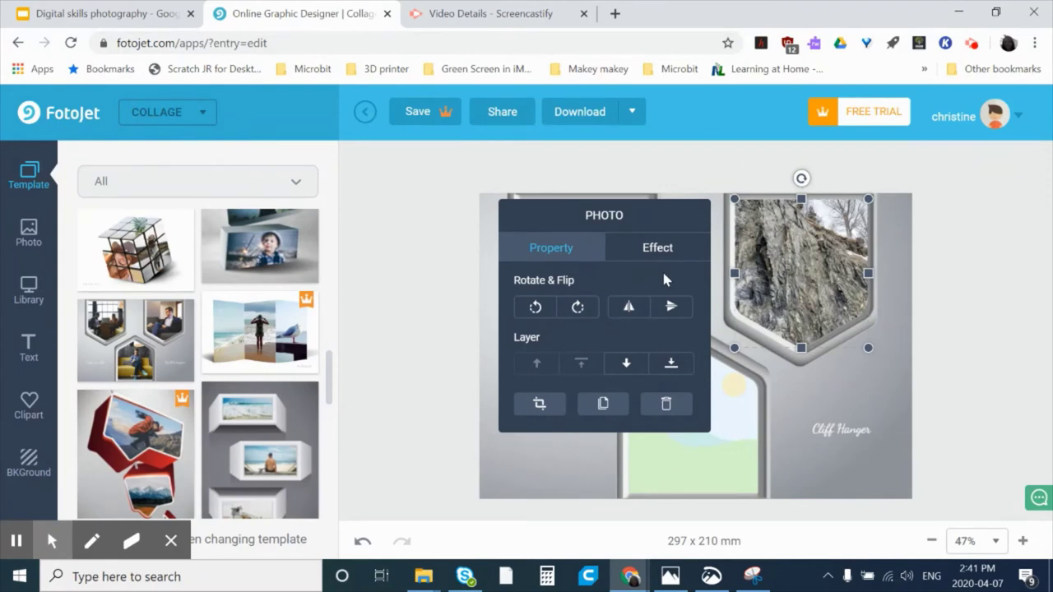
click(827, 451)
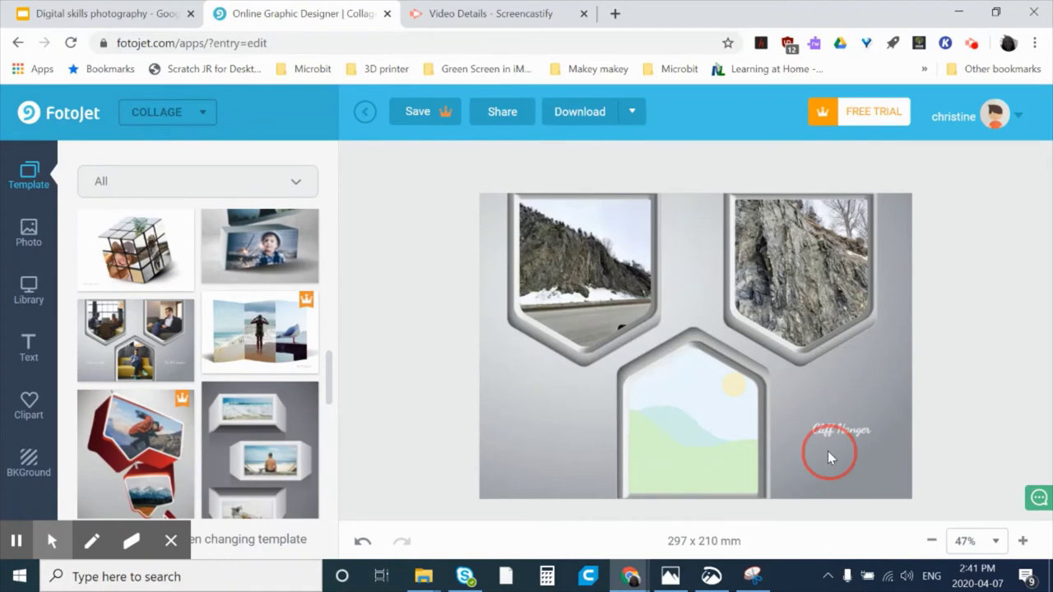
- Load the close different perspective rock photo into the bottom hexagon and rotate it right
click(681, 417)
click(559, 415)
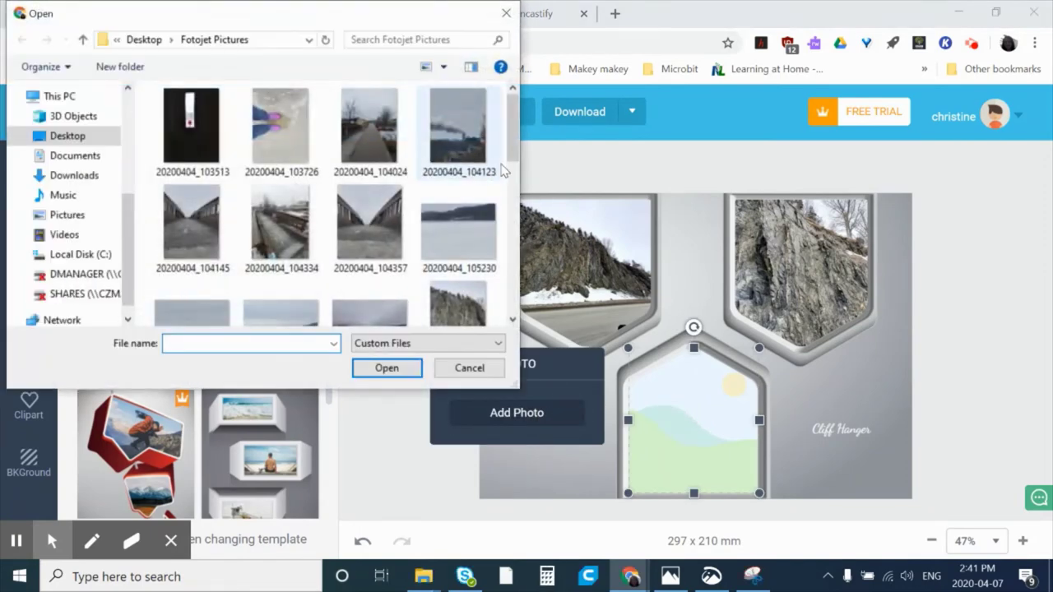
scroll(362, 131, down, 5)
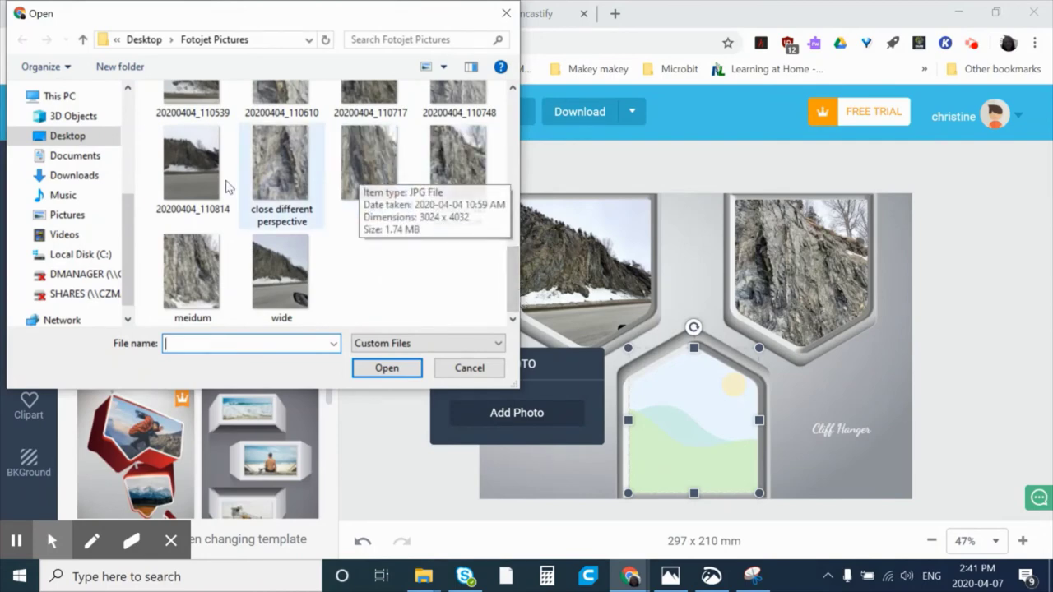
click(288, 182)
click(394, 374)
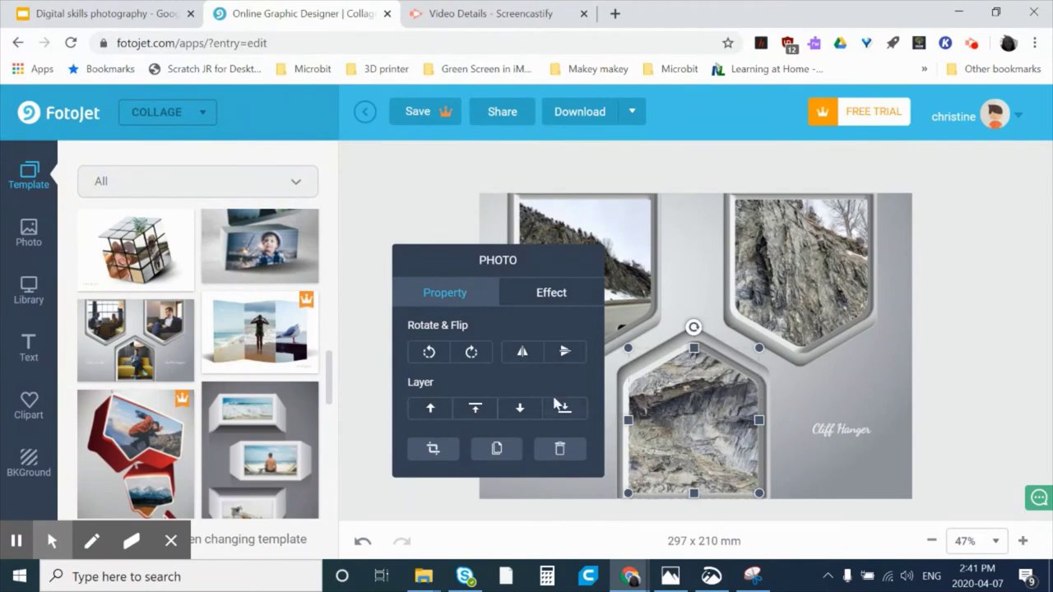
click(468, 352)
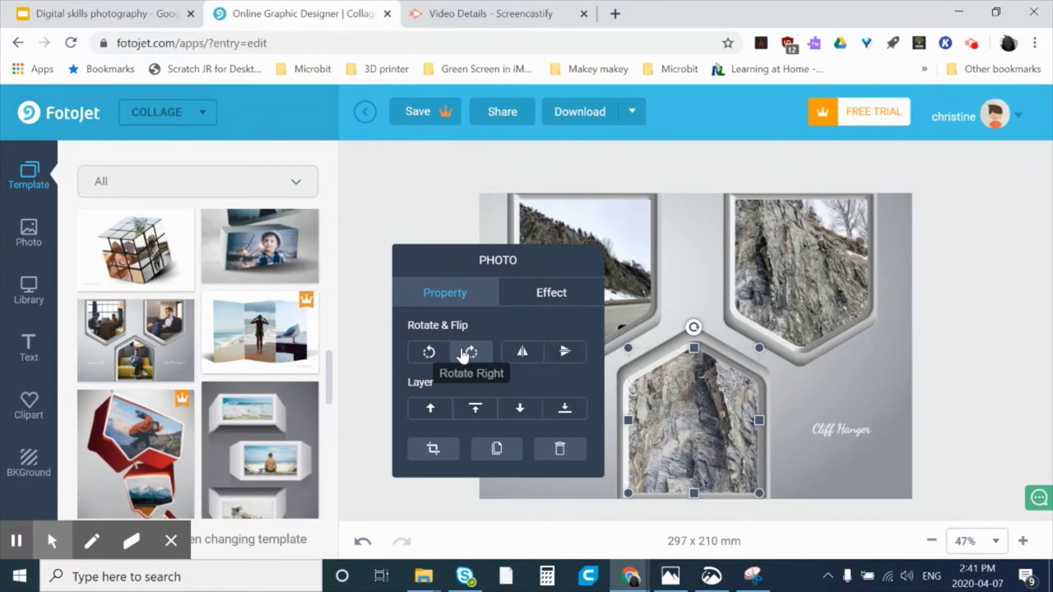
click(857, 370)
- Crop the bottom rock photo, zooming in progressively and shifting it down within the hexagon
double_click(713, 419)
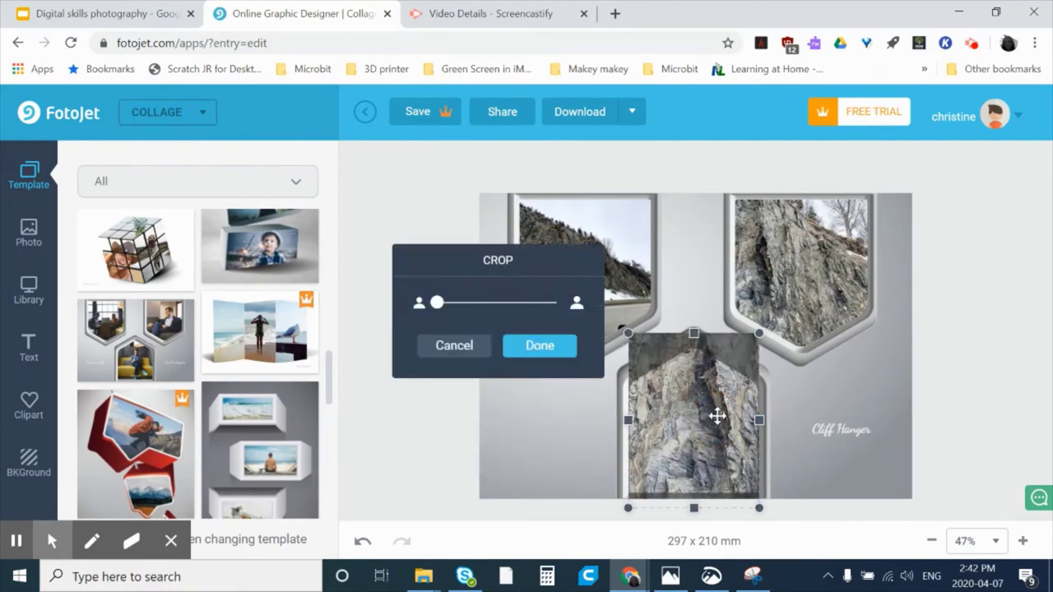
mouse_move(440, 306)
mouse_down()
mouse_move(484, 306)
mouse_move(457, 304)
mouse_up()
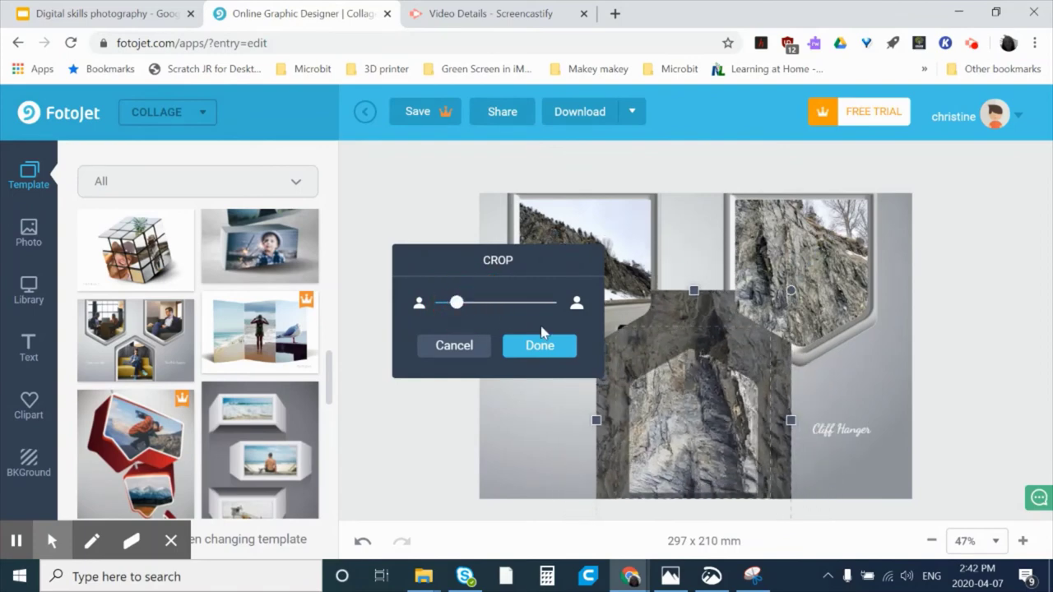
drag(696, 389, 685, 446)
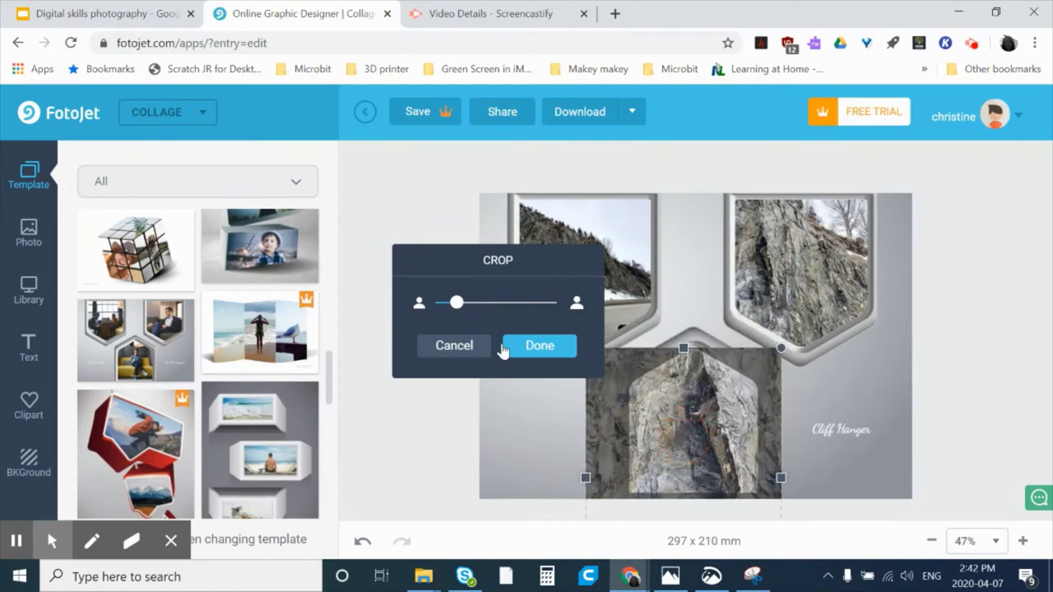
drag(456, 304, 480, 304)
drag(681, 416, 675, 425)
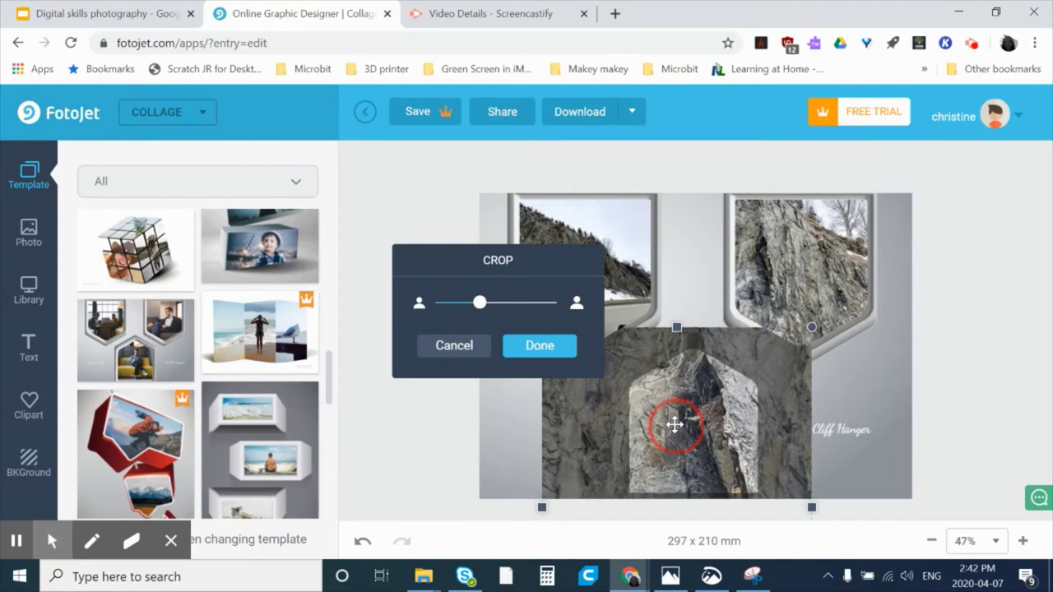
drag(481, 303, 494, 306)
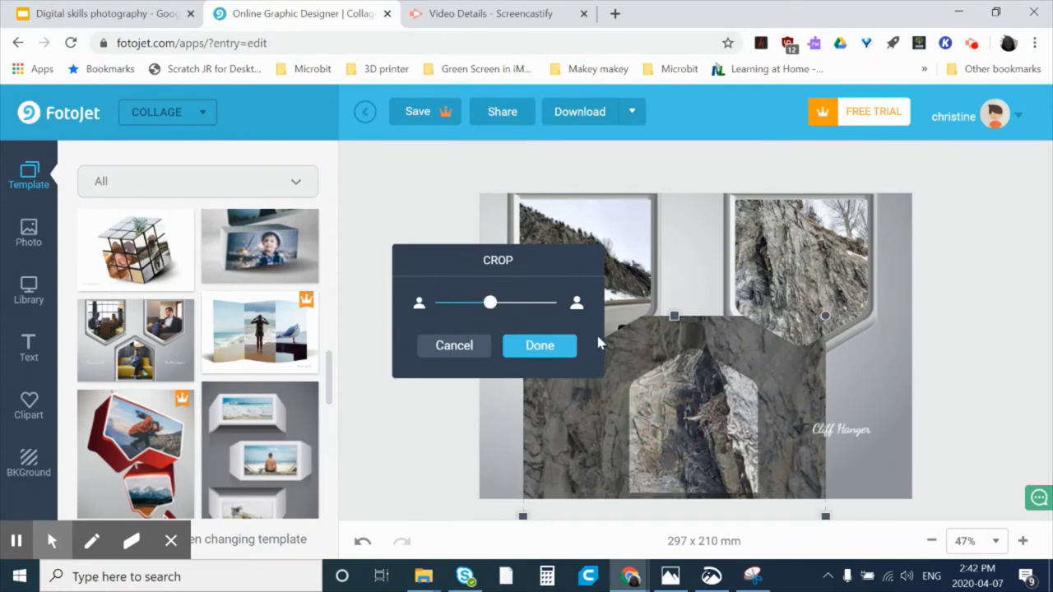
click(549, 349)
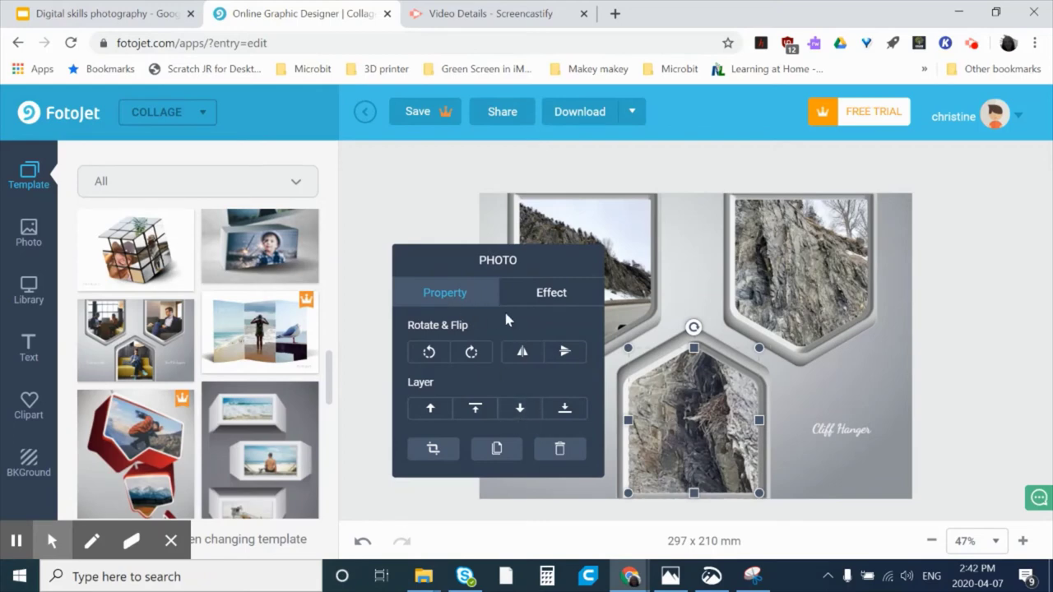
click(894, 360)
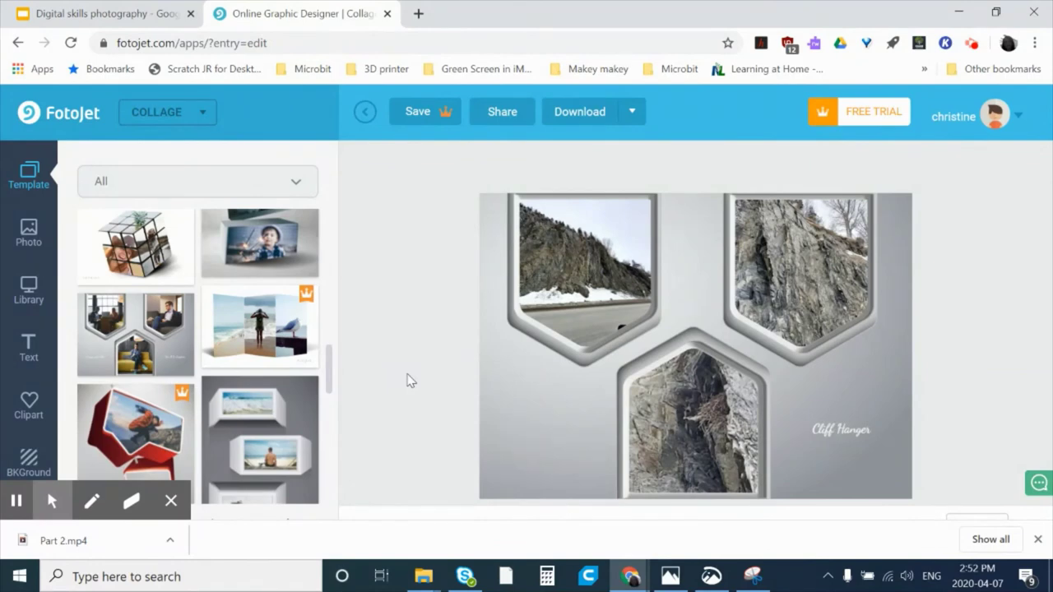
- Tint the top-left, top-right and bottom hexagon frames bright cyan (about 0EEDED)
click(513, 321)
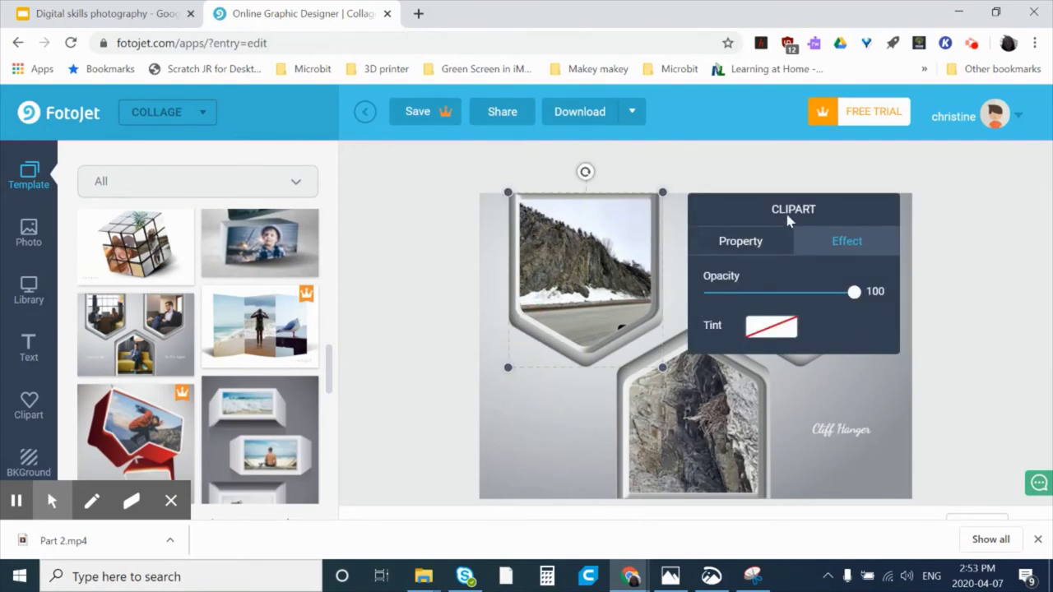
click(771, 331)
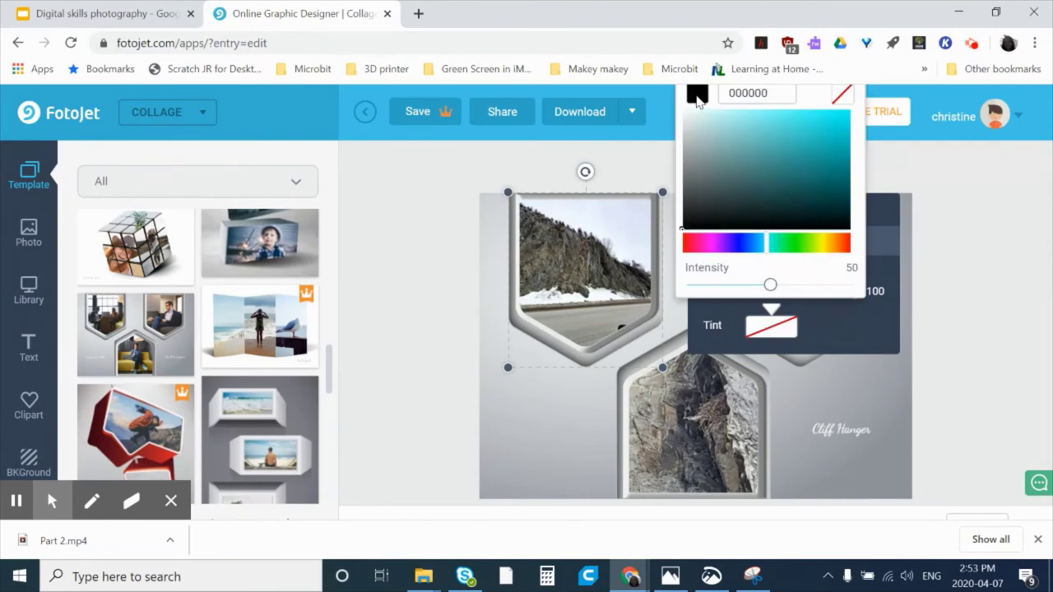
click(840, 118)
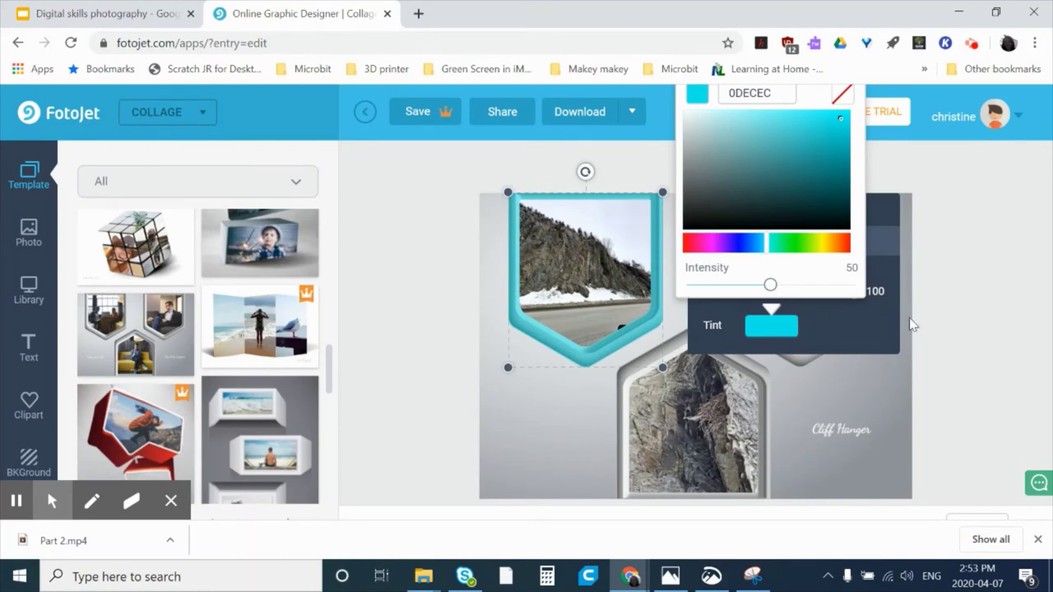
click(569, 428)
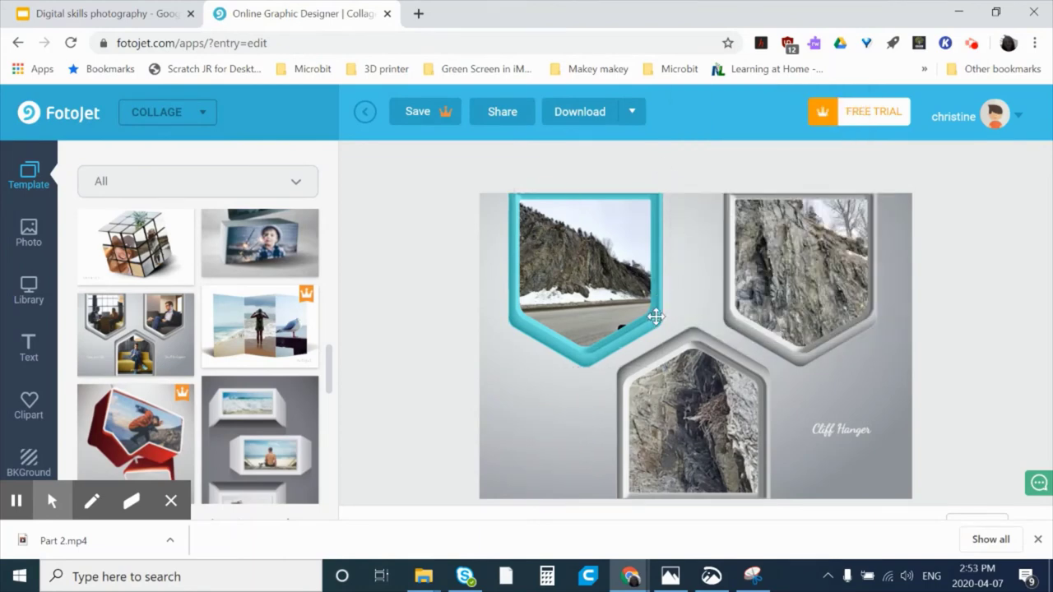
click(746, 330)
click(562, 335)
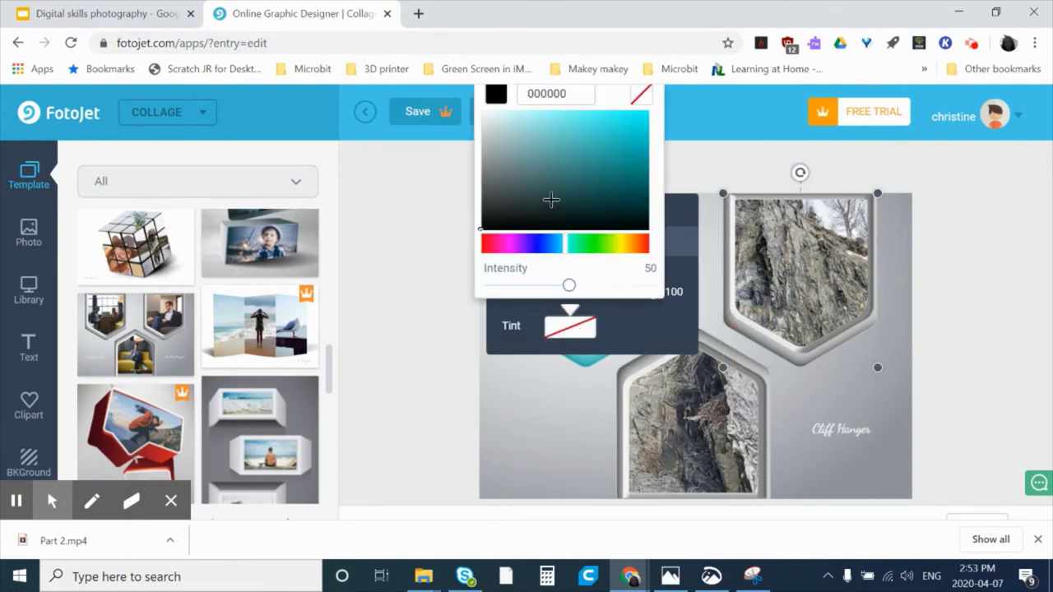
click(637, 118)
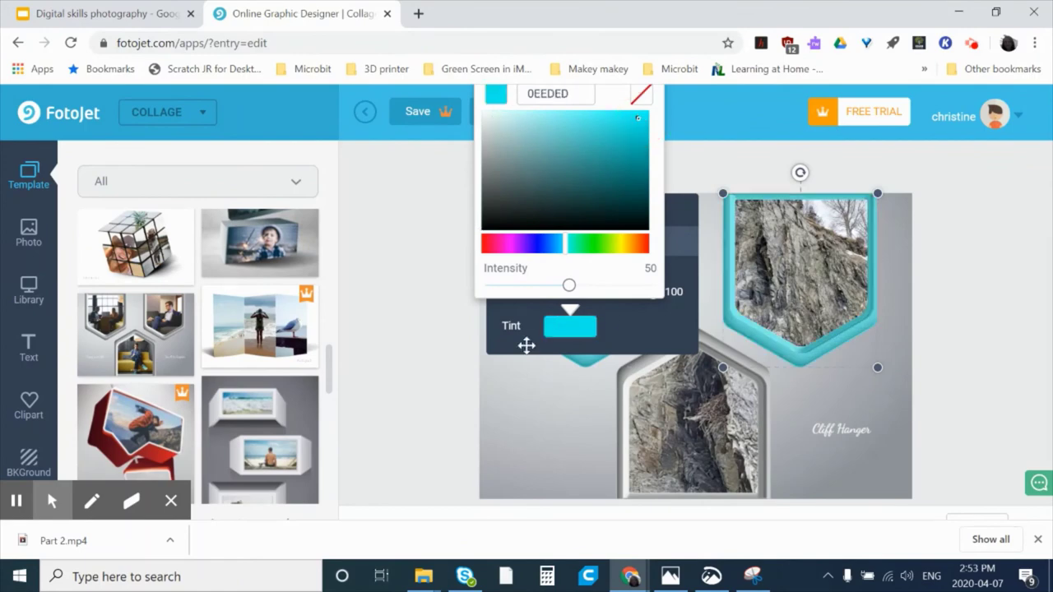
click(552, 442)
click(681, 336)
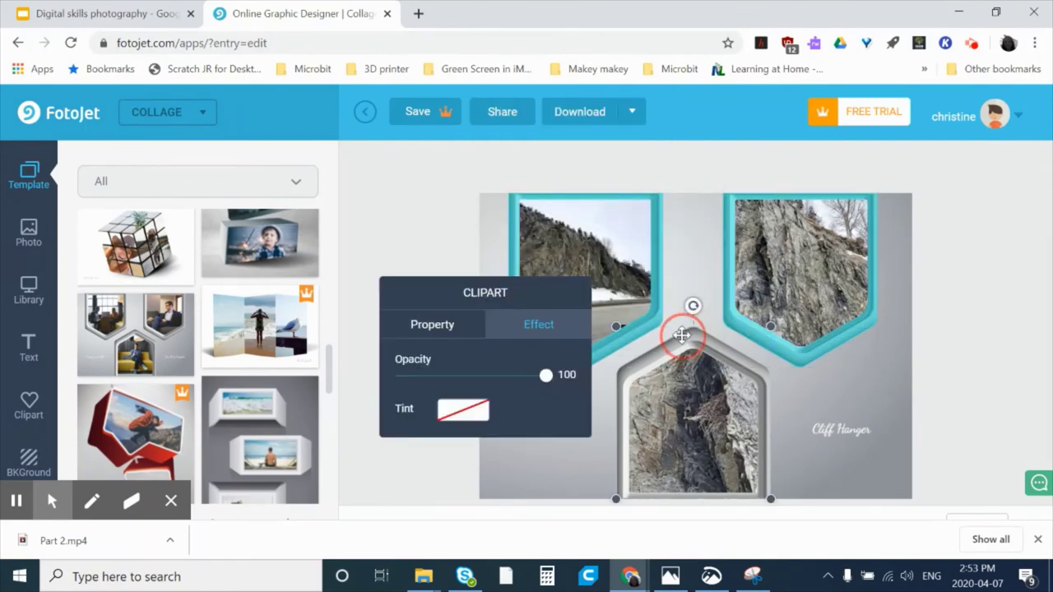
click(464, 411)
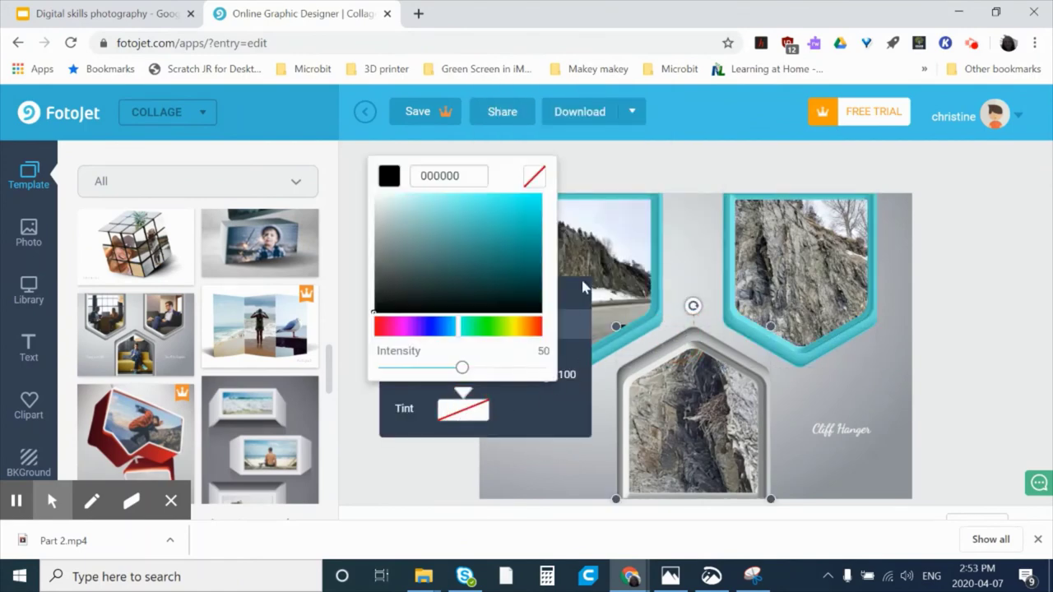
click(532, 206)
click(546, 457)
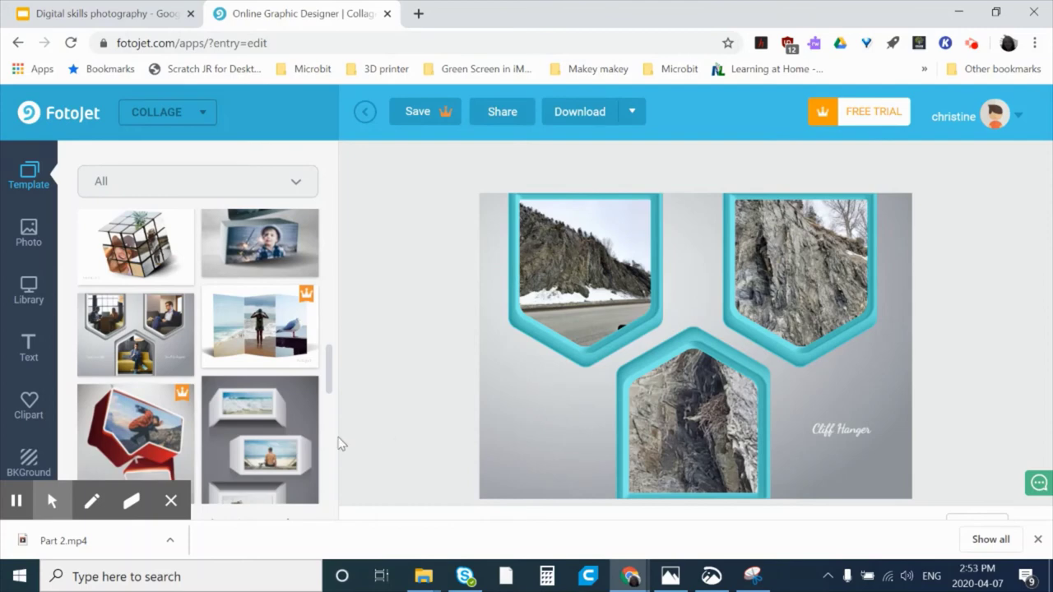
- Apply the orange pattern tile from the BKGround panel as the collage background
click(20, 466)
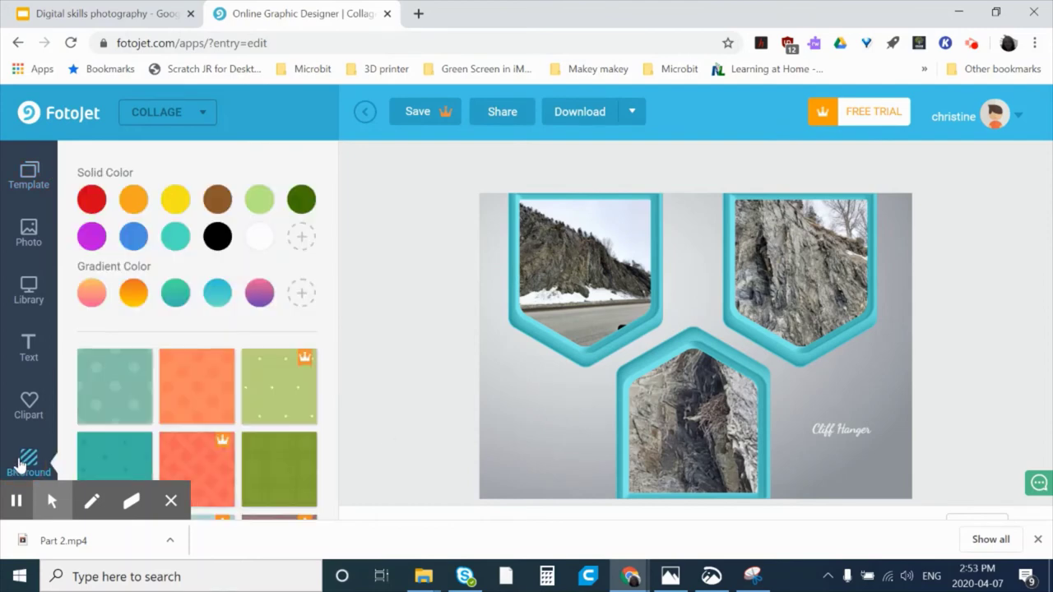
click(191, 400)
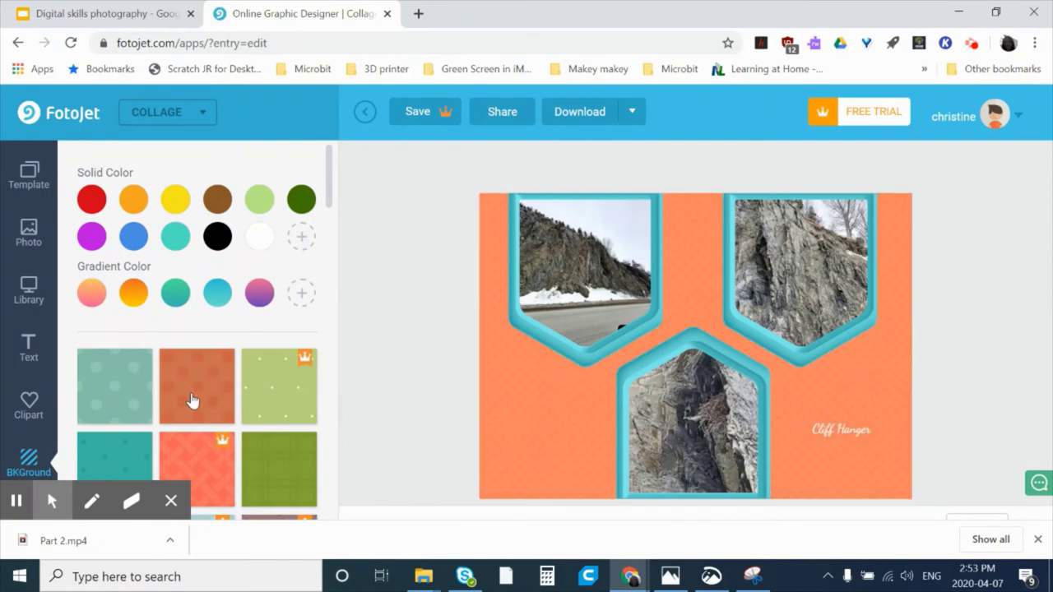
click(551, 395)
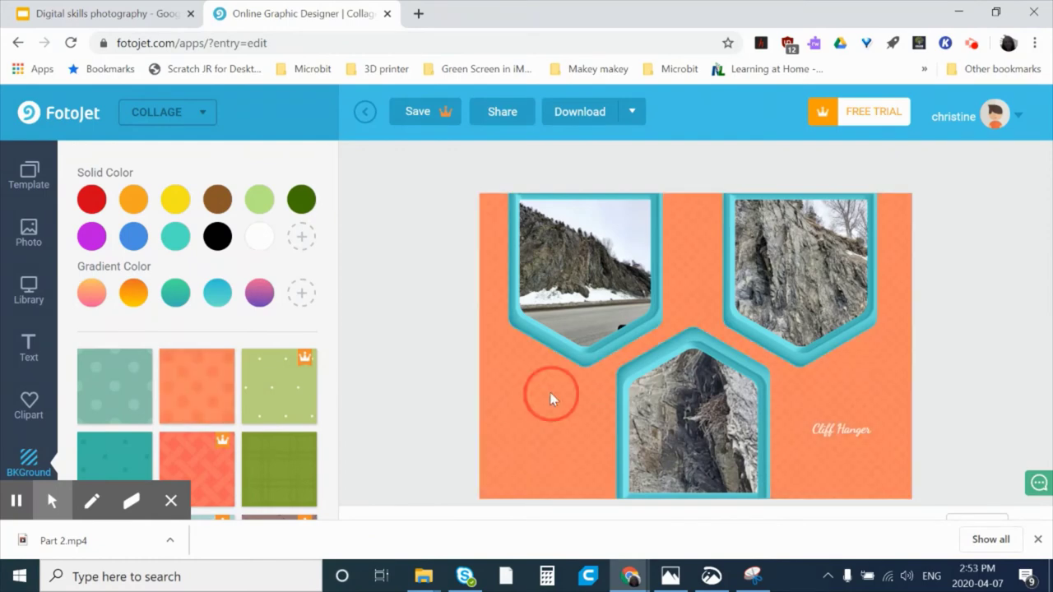
- Colour the Cliff Hanger caption teal 0DECEA
click(844, 430)
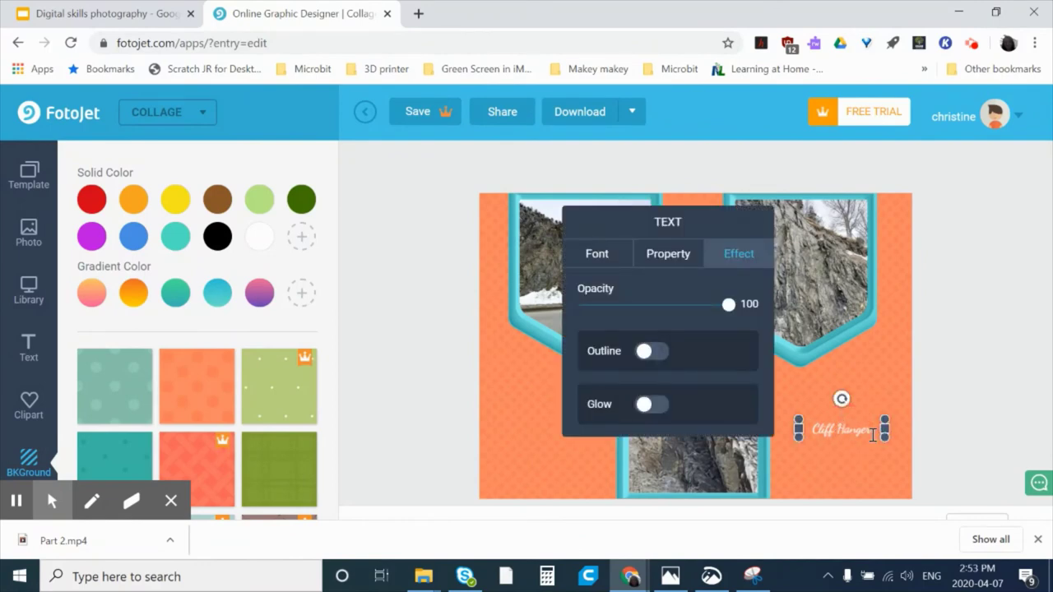
mouse_move(873, 433)
mouse_down()
mouse_move(814, 433)
mouse_move(880, 427)
mouse_up()
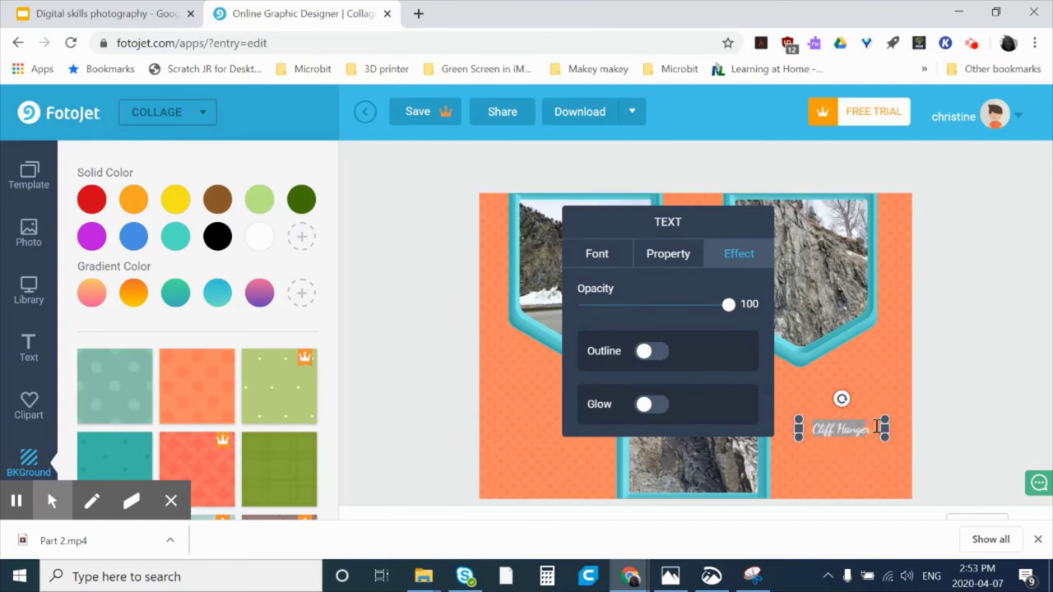
click(811, 431)
click(665, 261)
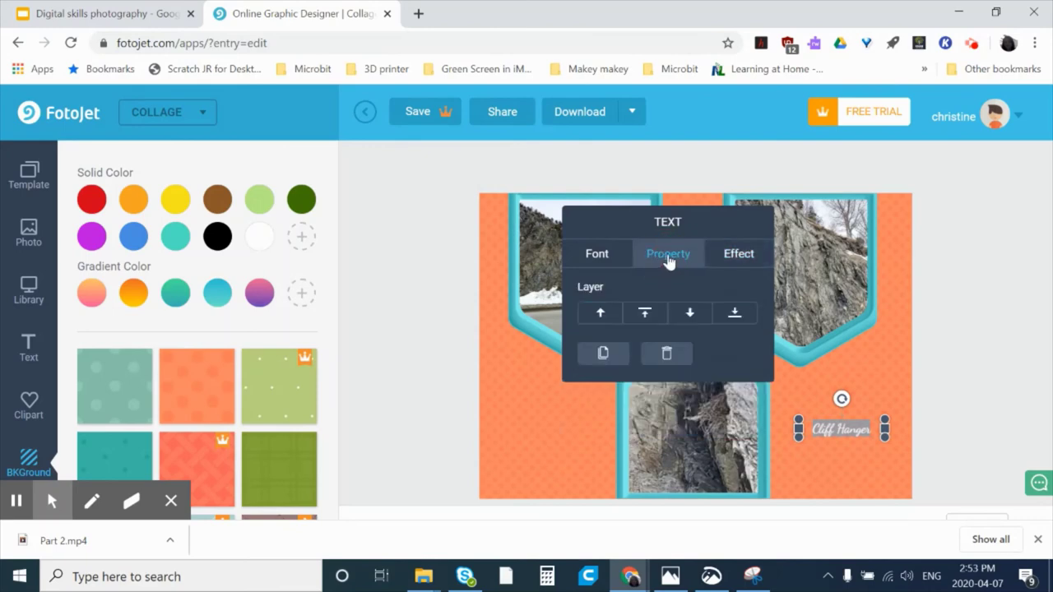
click(615, 254)
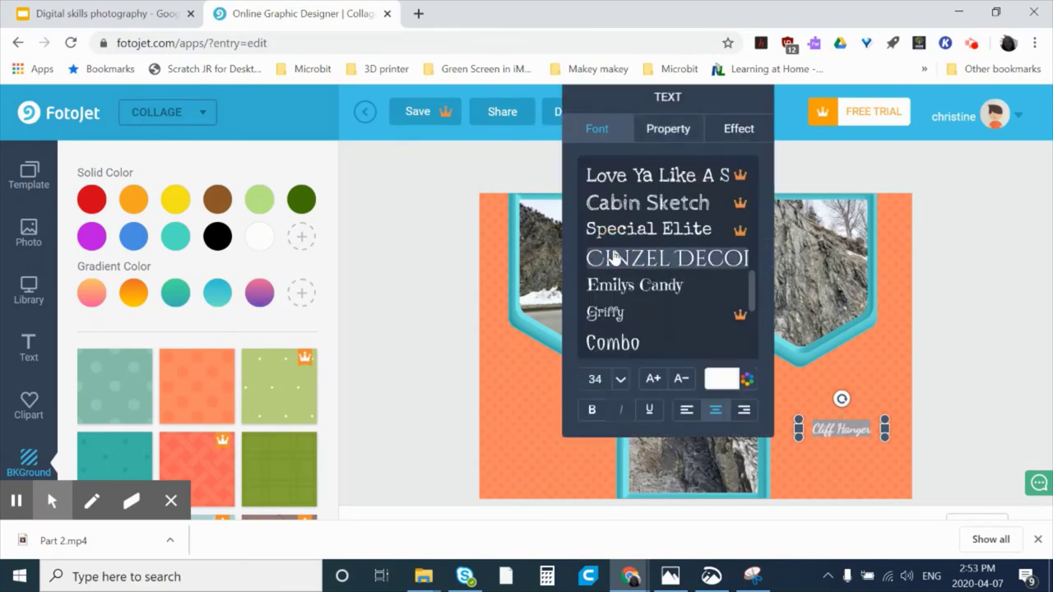
click(747, 379)
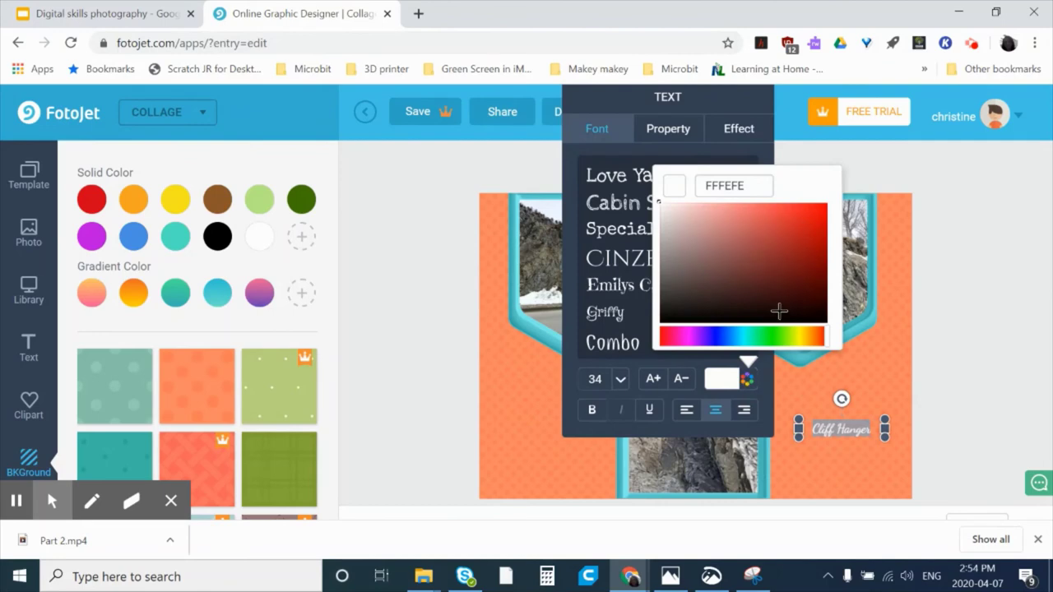
click(744, 338)
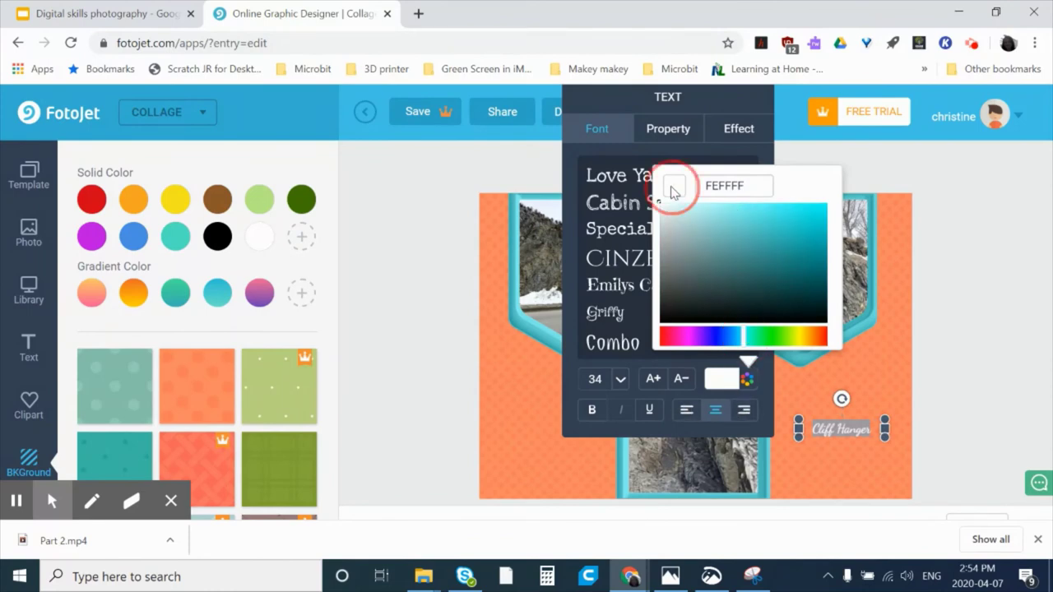
click(816, 211)
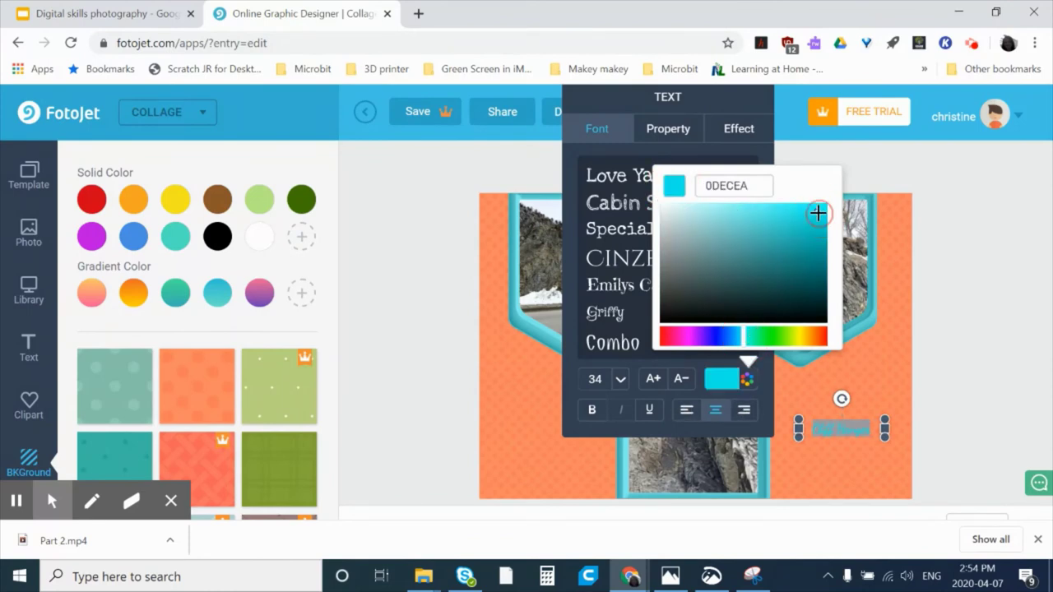
- Enlarge the caption's font size to 72
click(655, 383)
click(653, 379)
click(653, 379)
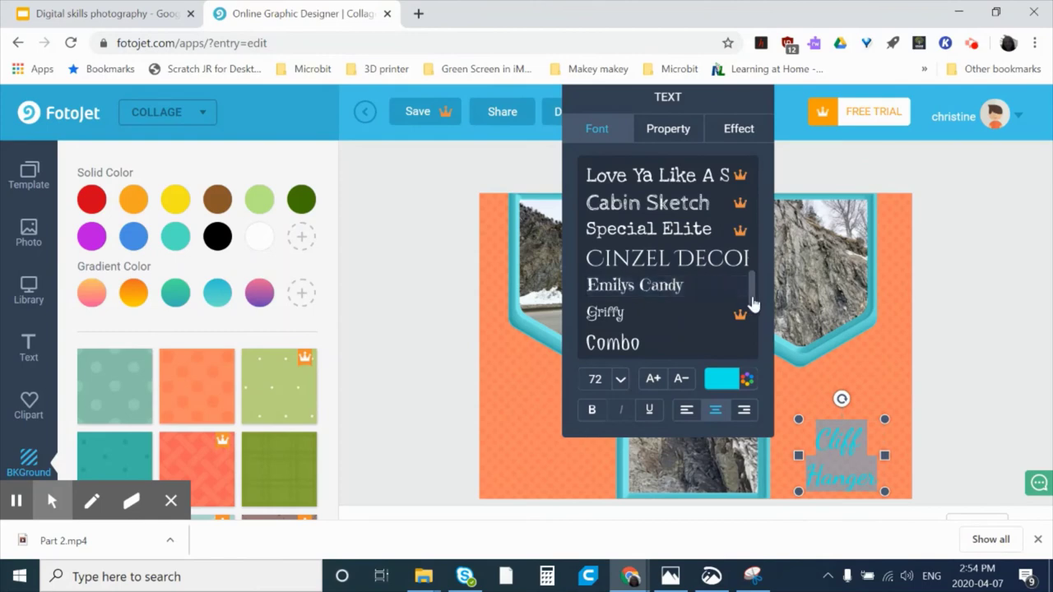
scroll(754, 305, down, 1)
scroll(754, 308, down, 2)
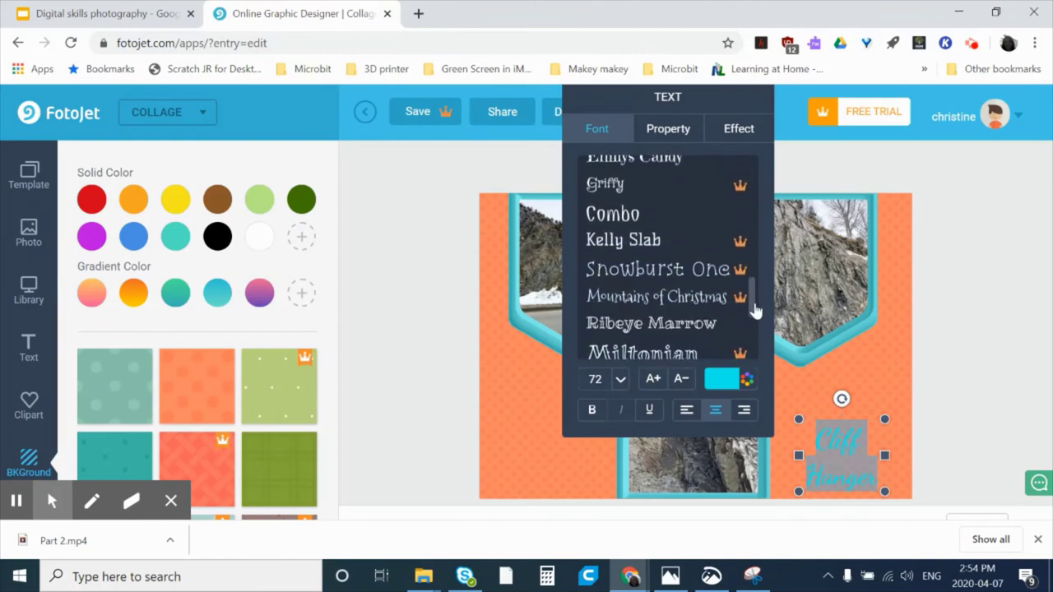
scroll(757, 309, up, 3)
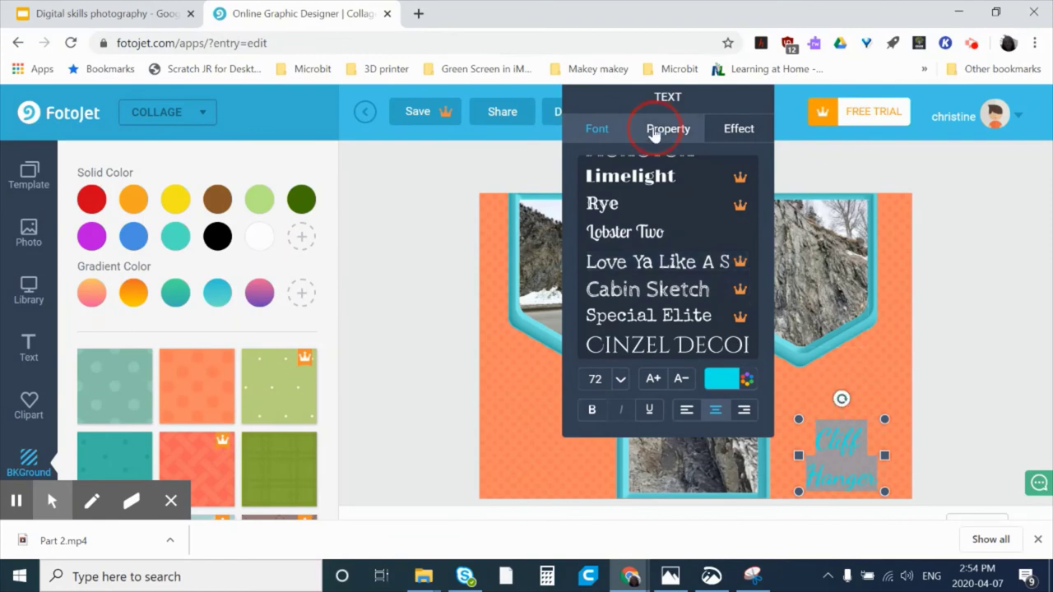
- Tilt the Cliff Hanger caption at a slant with the rotate handle
click(682, 130)
click(722, 130)
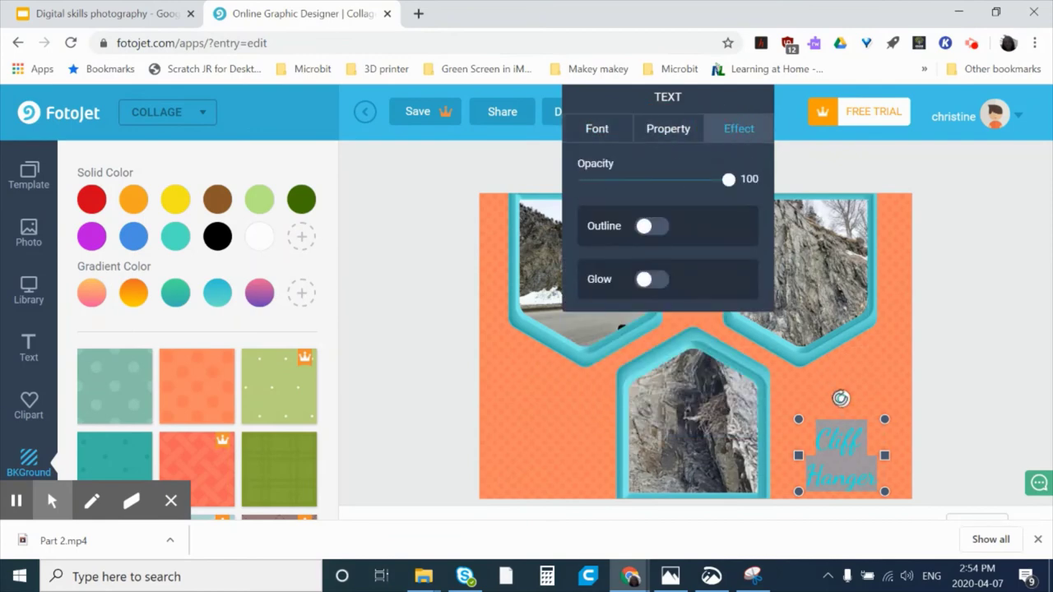
click(839, 398)
drag(823, 403, 842, 413)
click(535, 447)
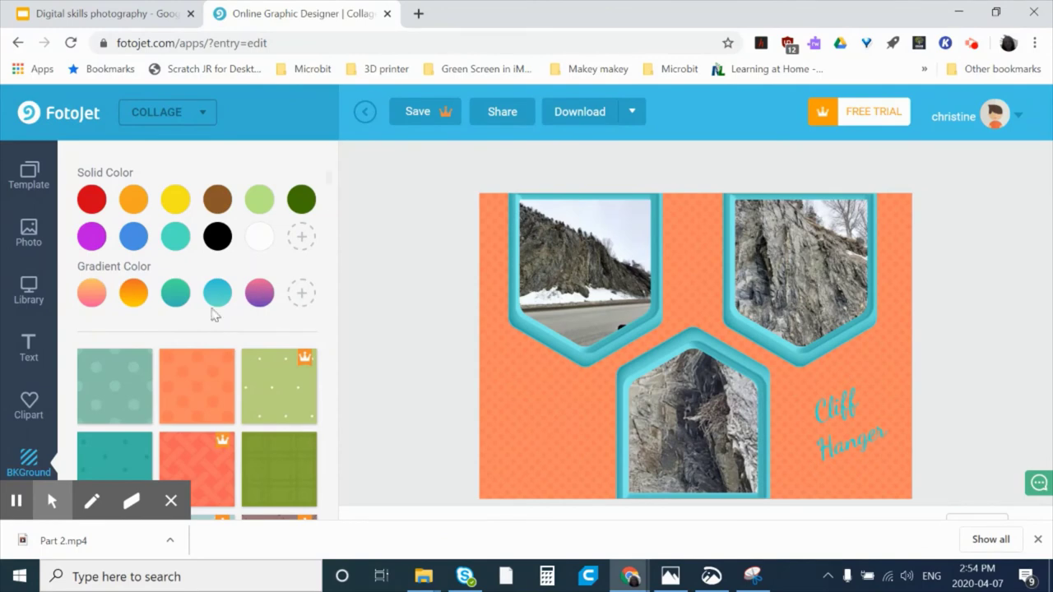
- Bring up the clipart library and expand the Animal and Pet categories
click(30, 401)
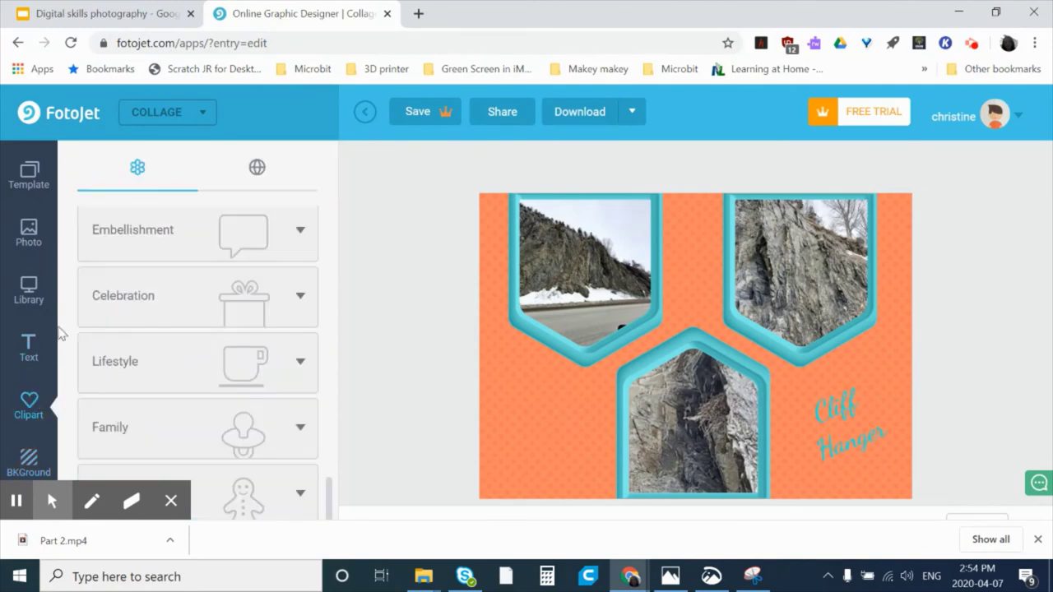
drag(329, 505, 361, 450)
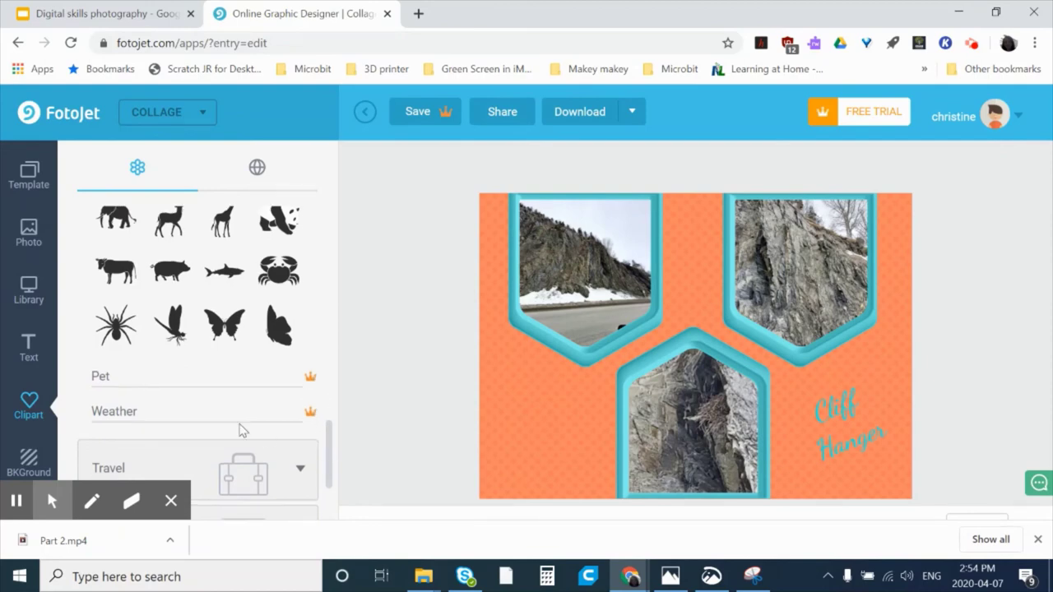
click(100, 380)
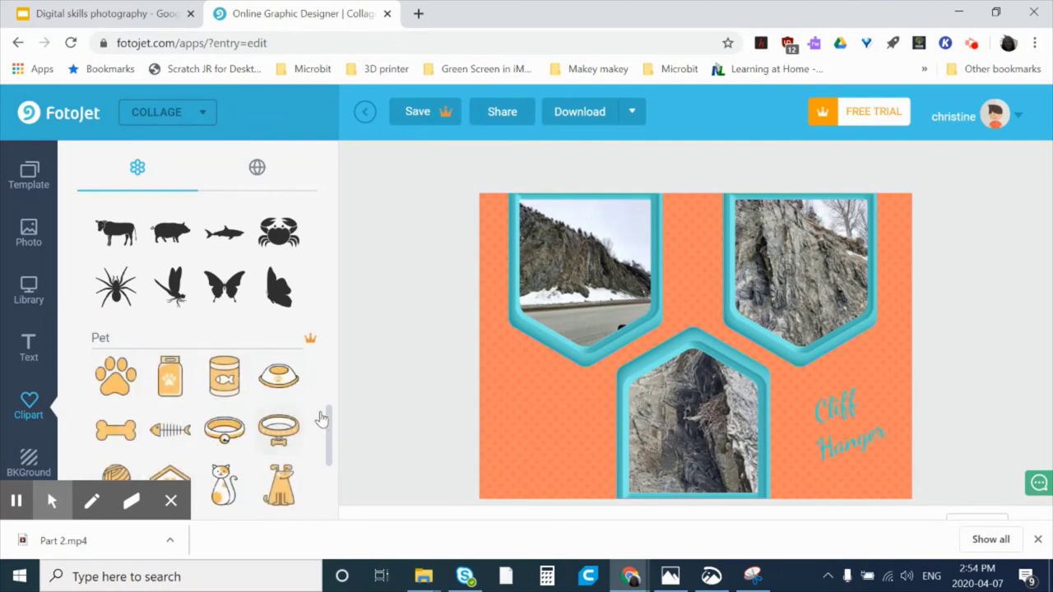
drag(329, 428, 364, 406)
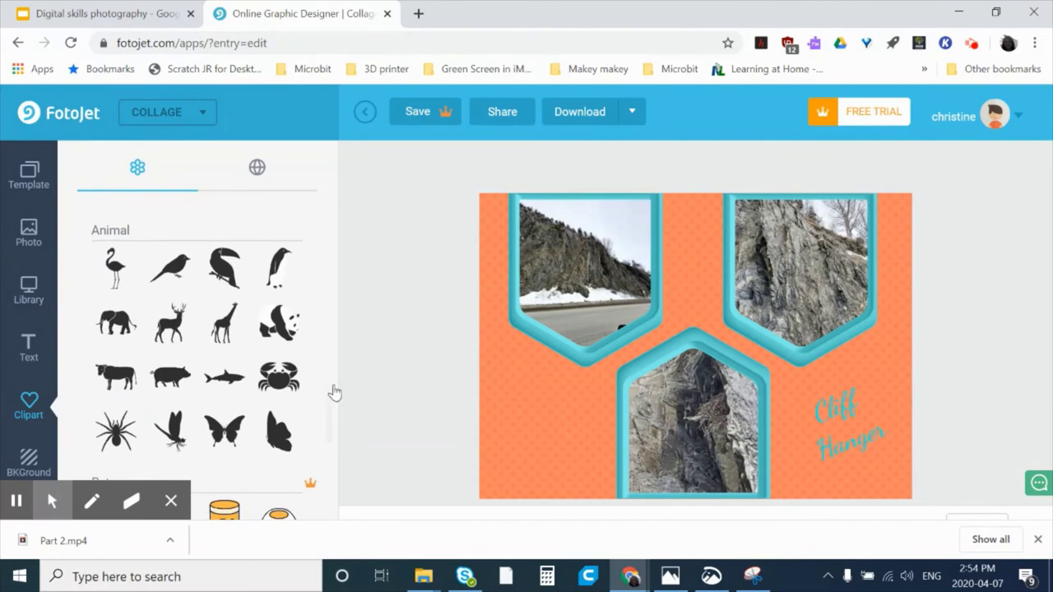
- Add a bird clipart, move, shrink and tilt it about 40°, then delete it
click(172, 274)
click(719, 371)
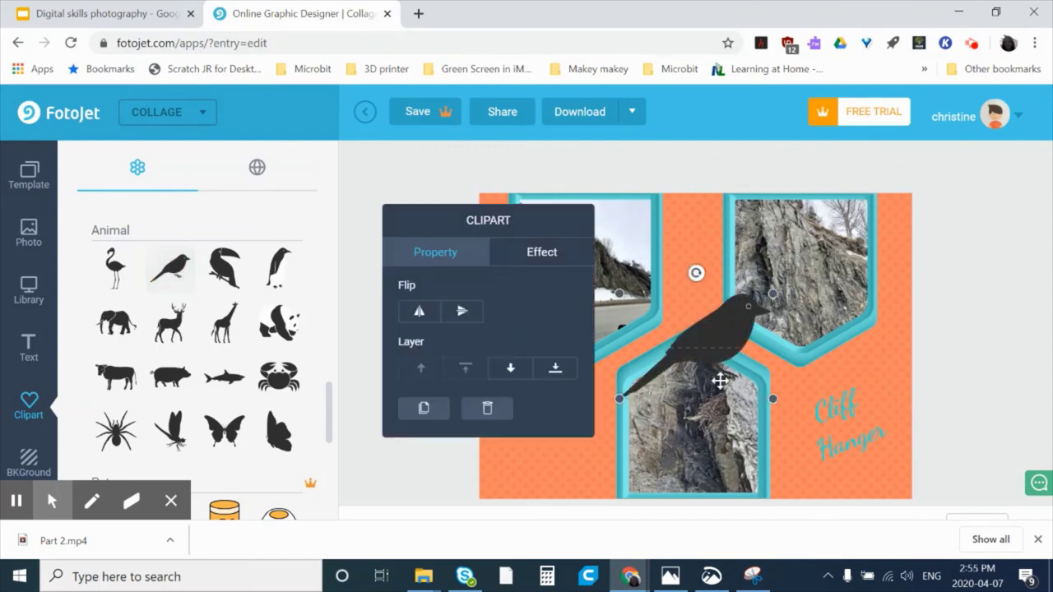
drag(722, 337, 593, 389)
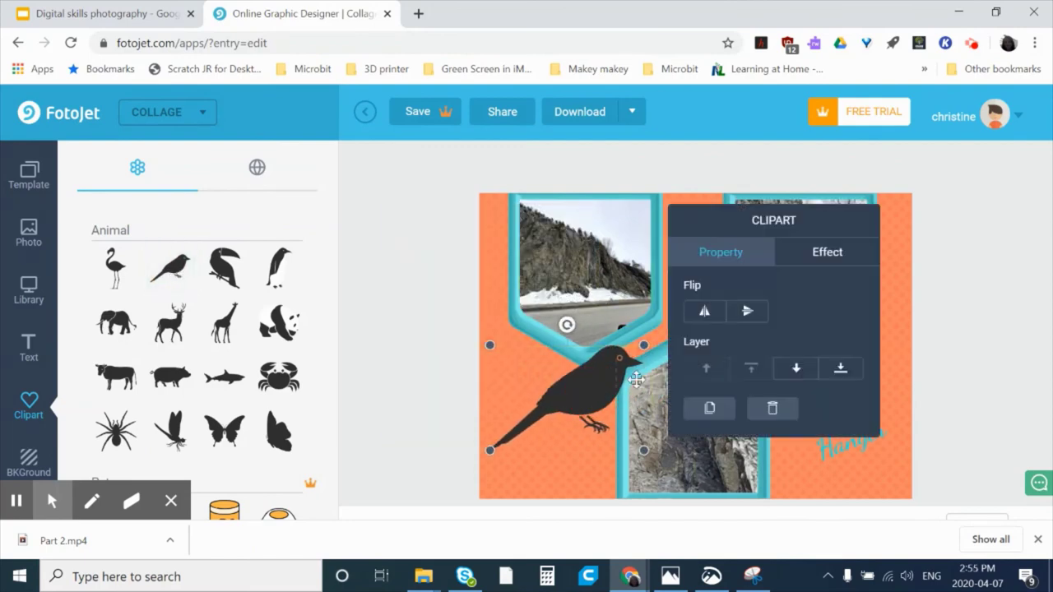
drag(643, 346, 534, 380)
click(532, 371)
click(562, 418)
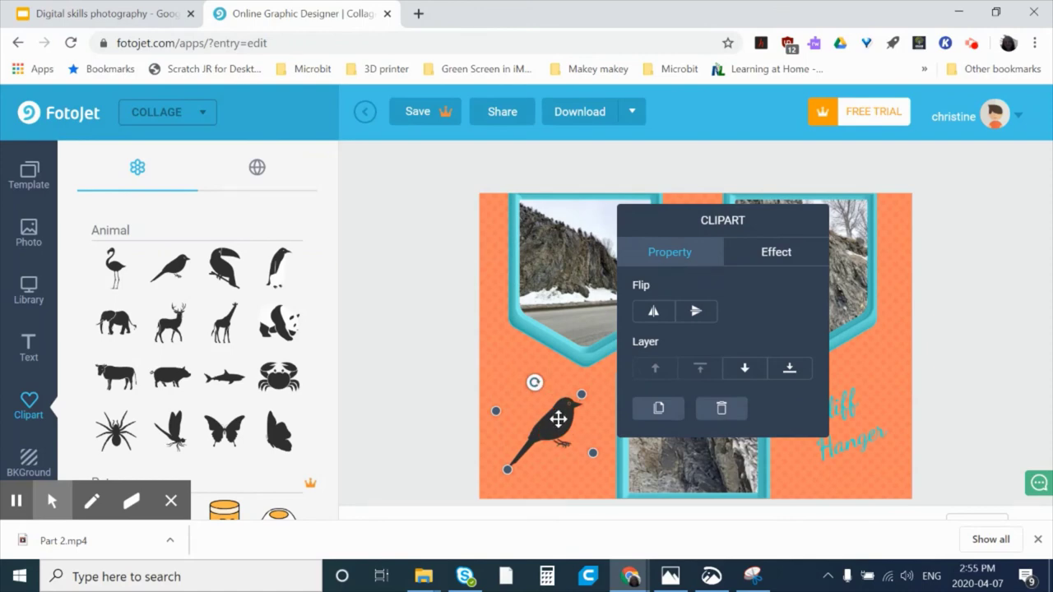
key(Delete)
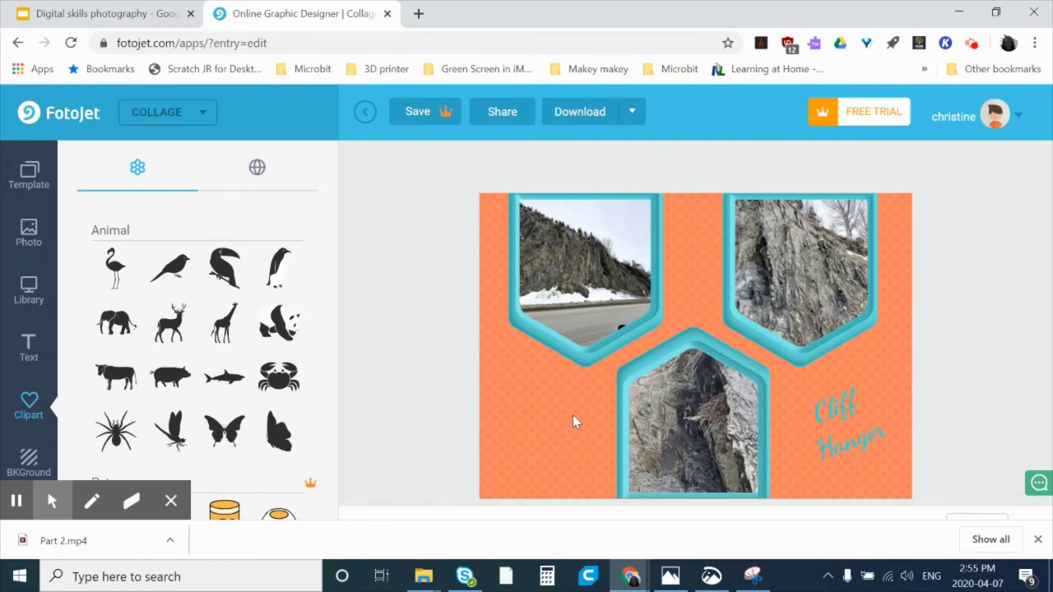
click(631, 115)
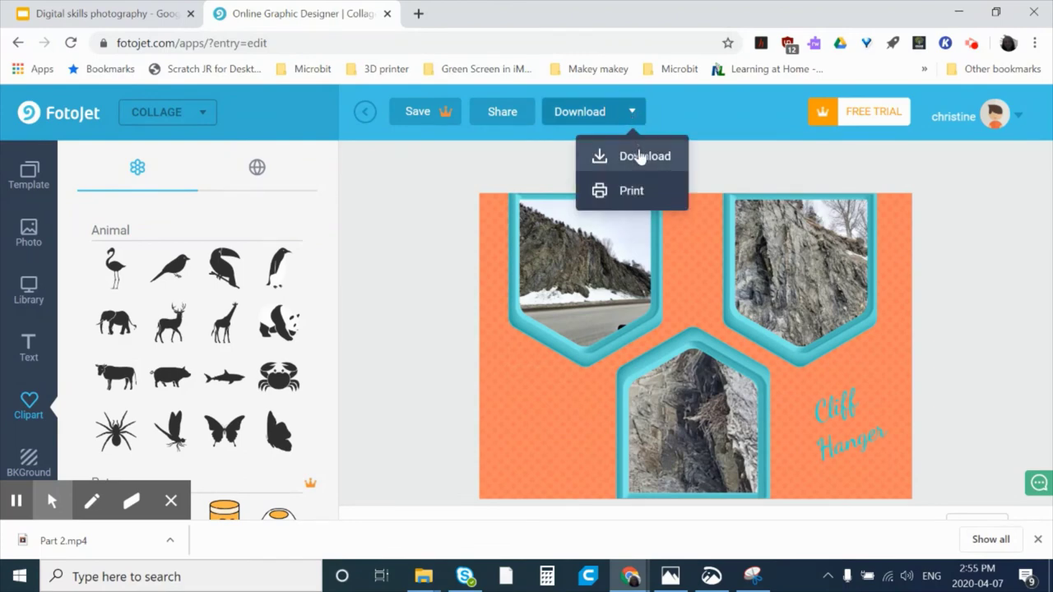
- Download the collage as a Small JPG named 'photo collage'
click(640, 157)
drag(616, 167, 550, 168)
text(photo collage)
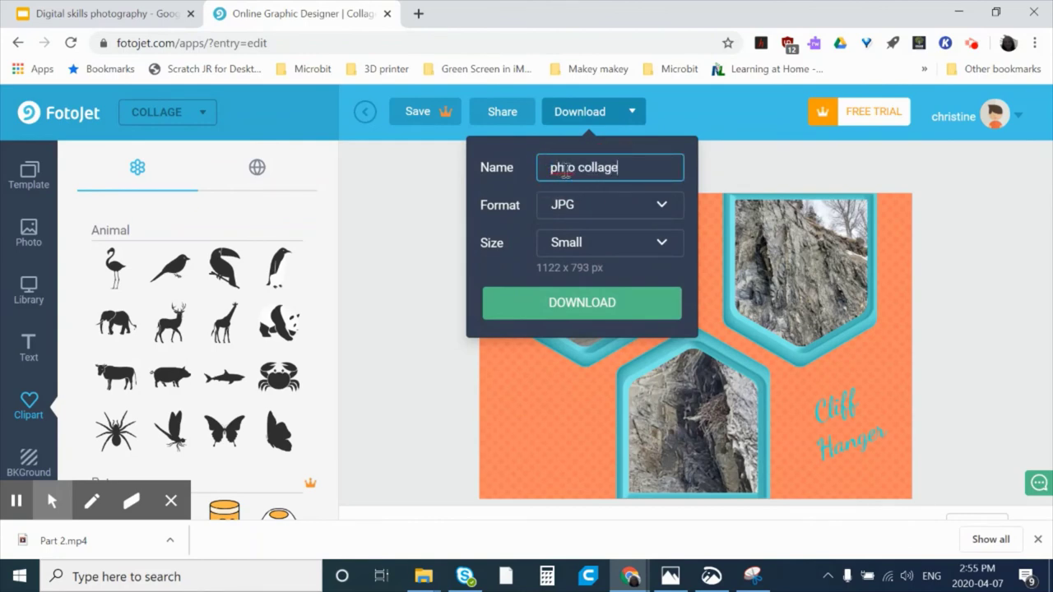
click(564, 170)
click(659, 242)
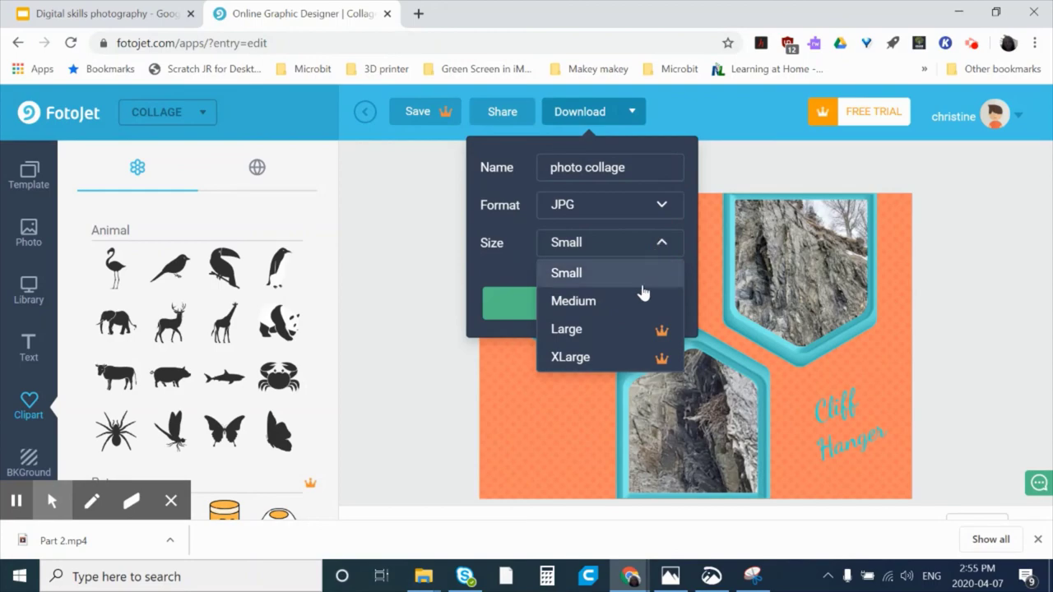
click(639, 267)
click(597, 306)
click(528, 465)
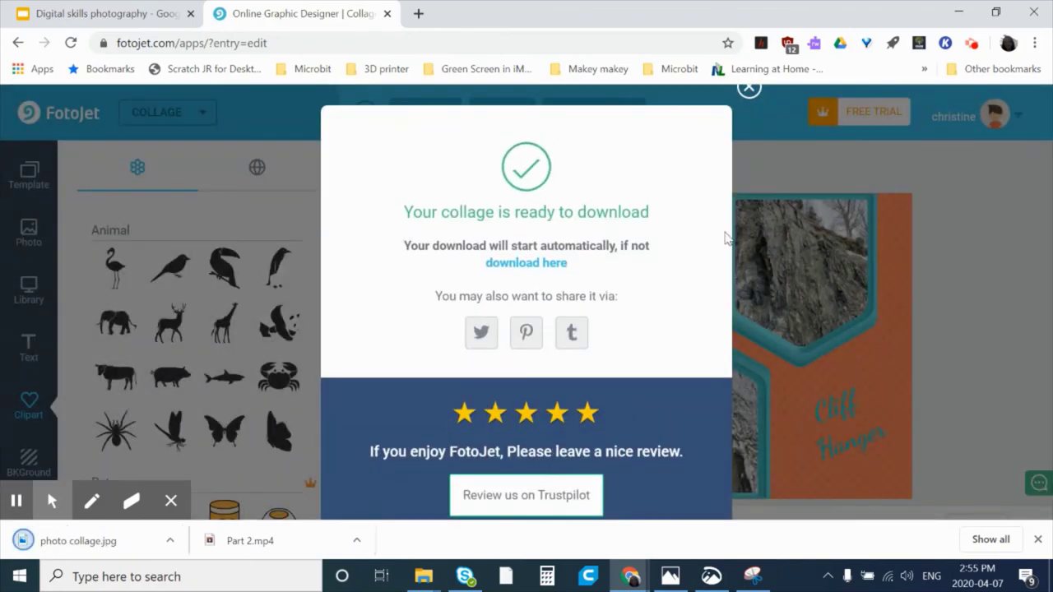
- Close the download confirmation and the Share dialog
click(747, 95)
click(503, 111)
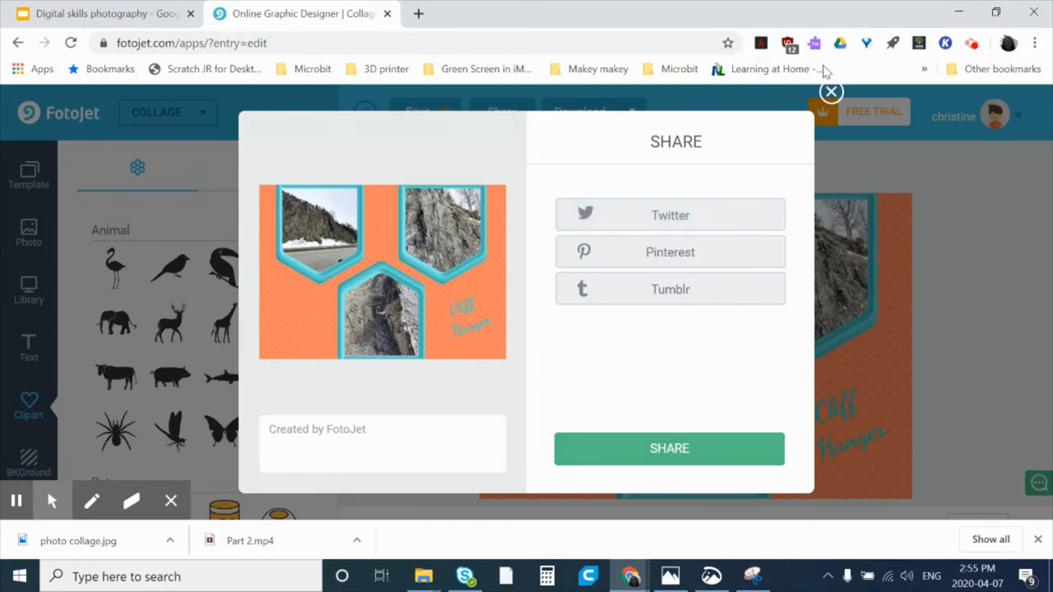
click(831, 92)
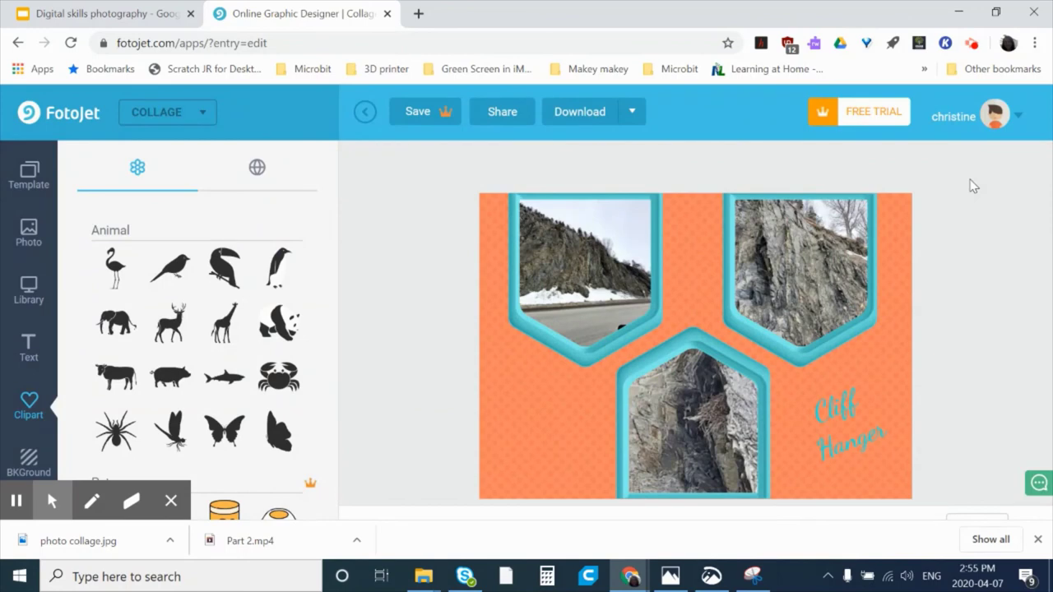